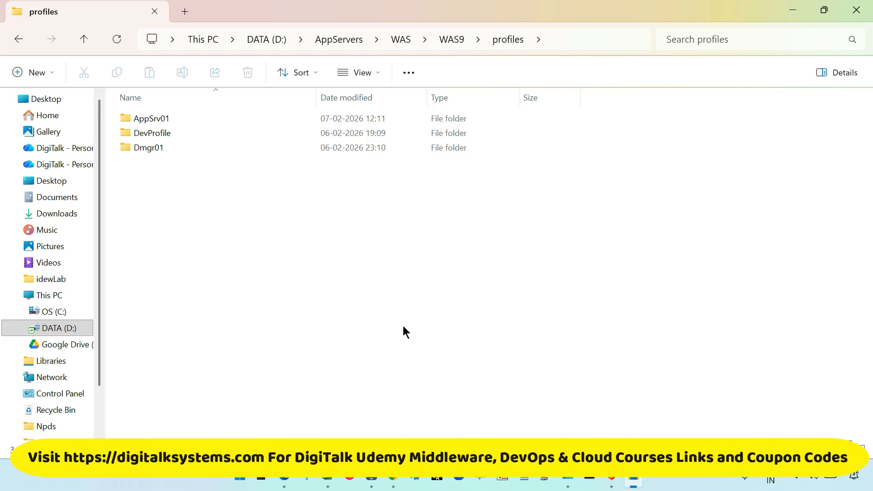
- Launch the Profile Management Tool by running pmt.bat from the ProfileManagement folder inside the WAS9 bin directory
left_click(450, 40)
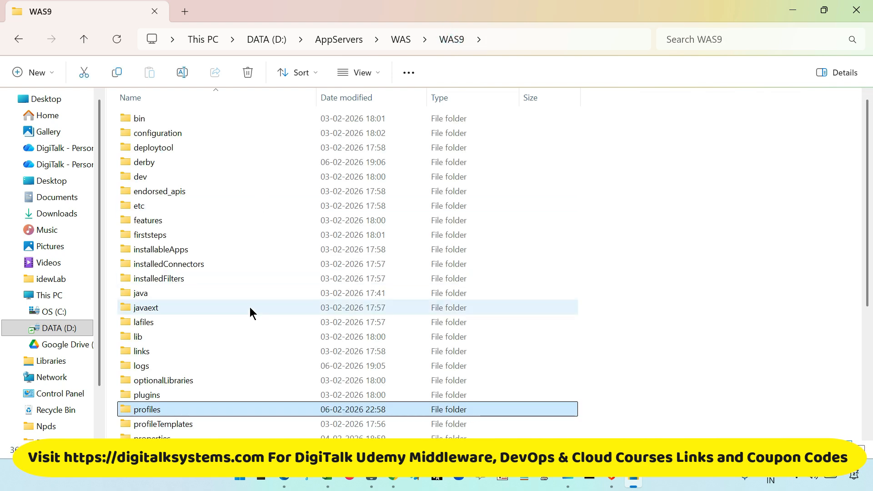
double_click(141, 120)
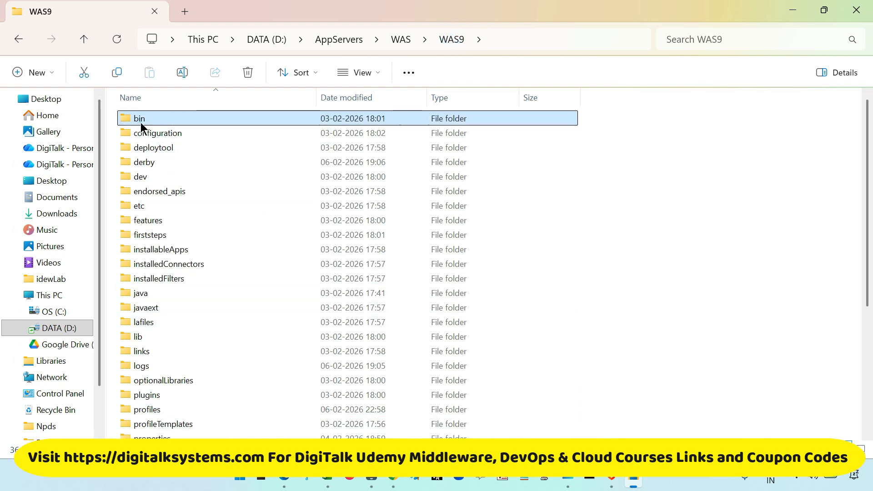
double_click(161, 162)
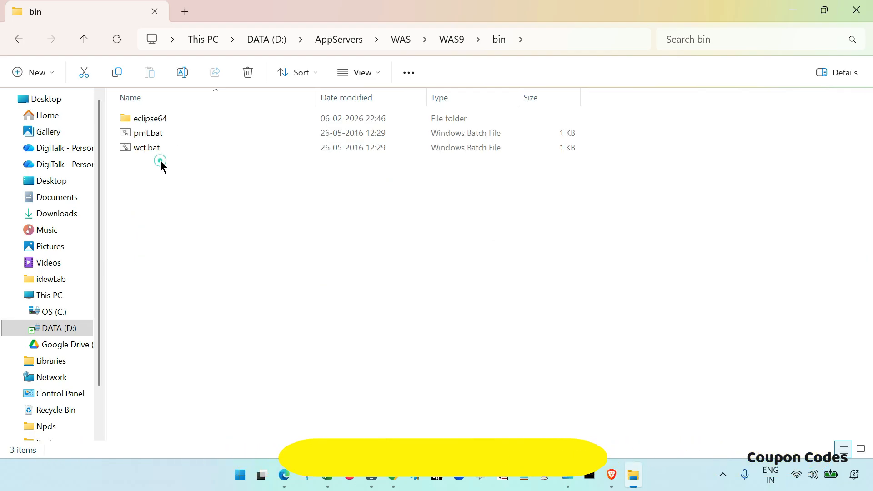
double_click(156, 135)
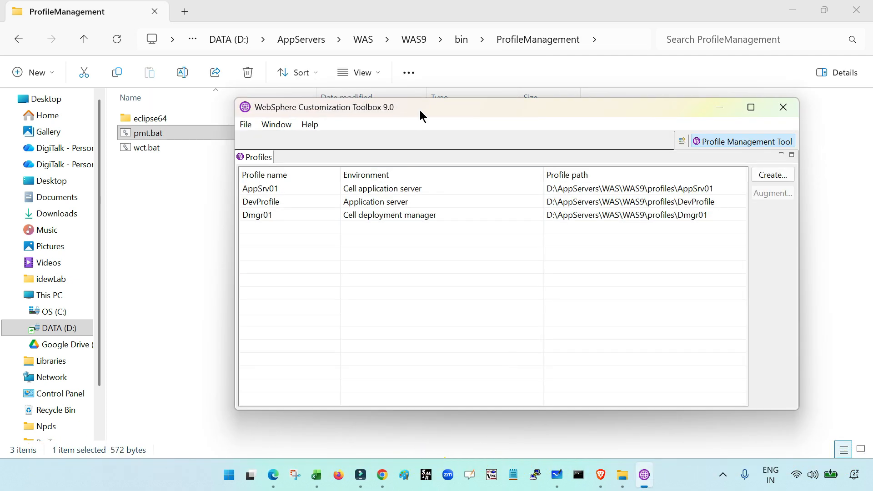
left_click_drag(439, 109, 398, 98)
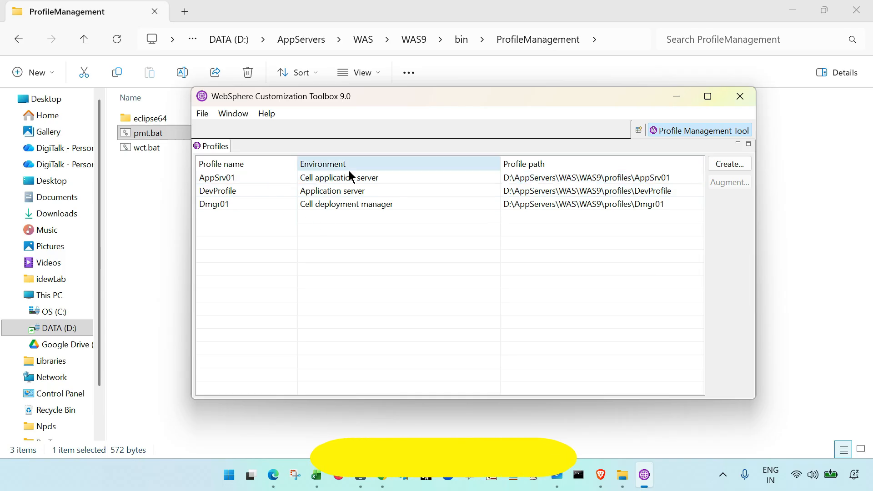
- Review the existing DevProfile, Dmgr01 and AppSrv01 profiles and start creating a new profile
left_click(229, 195)
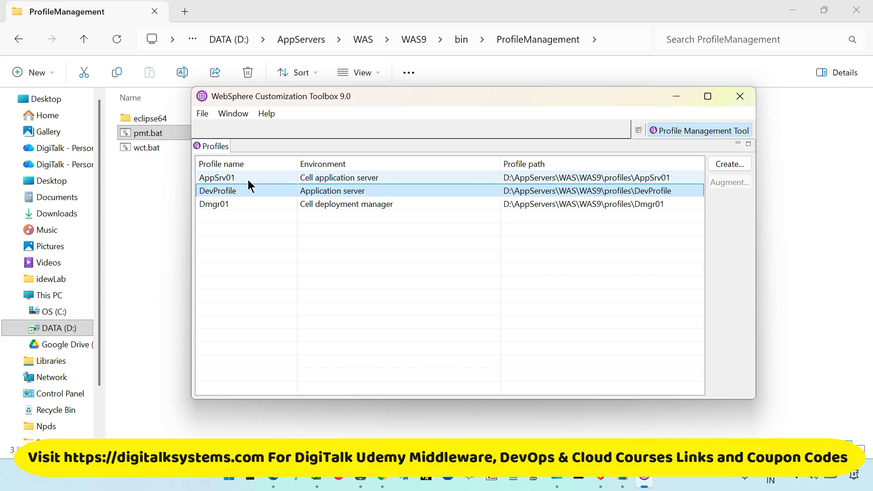
left_click(251, 204)
left_click(251, 203)
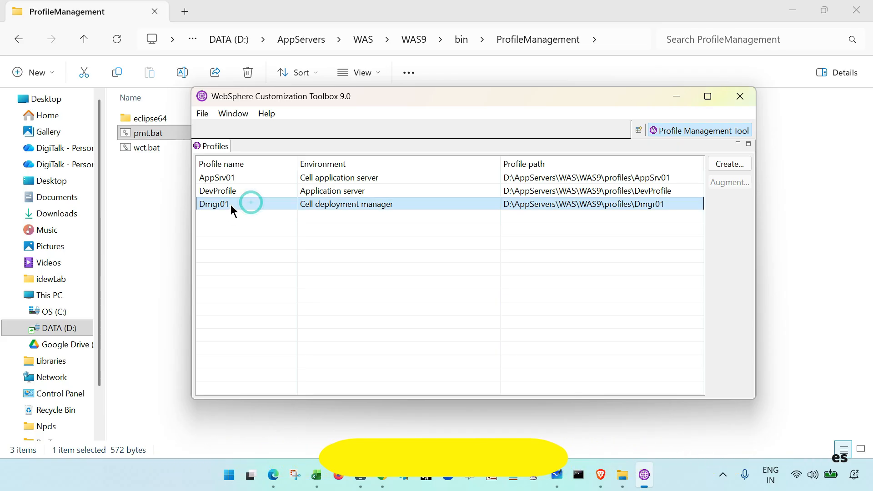
left_click(252, 178)
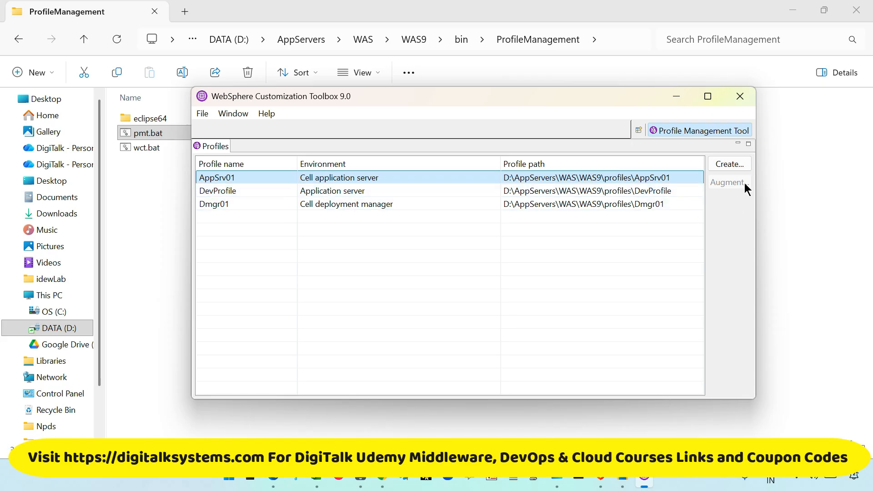
left_click(728, 164)
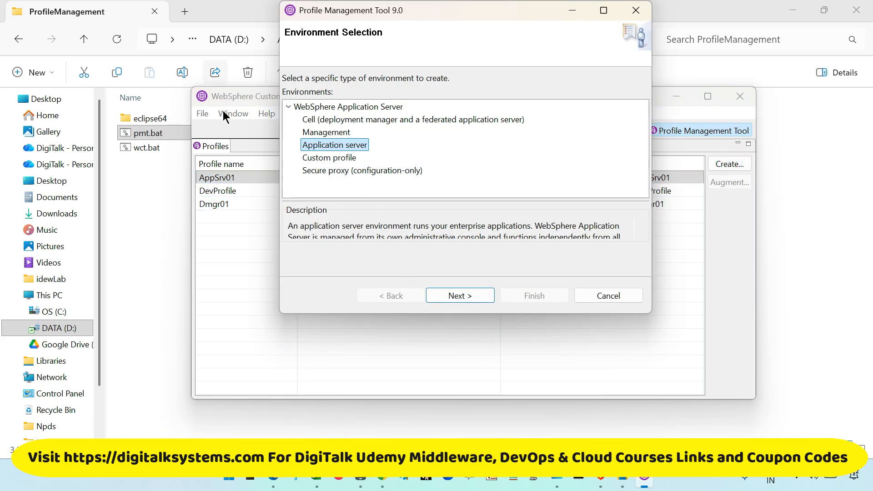
- Choose Management as the environment type, enlarge the wizard to read its description, and continue to the server types
left_click(326, 133)
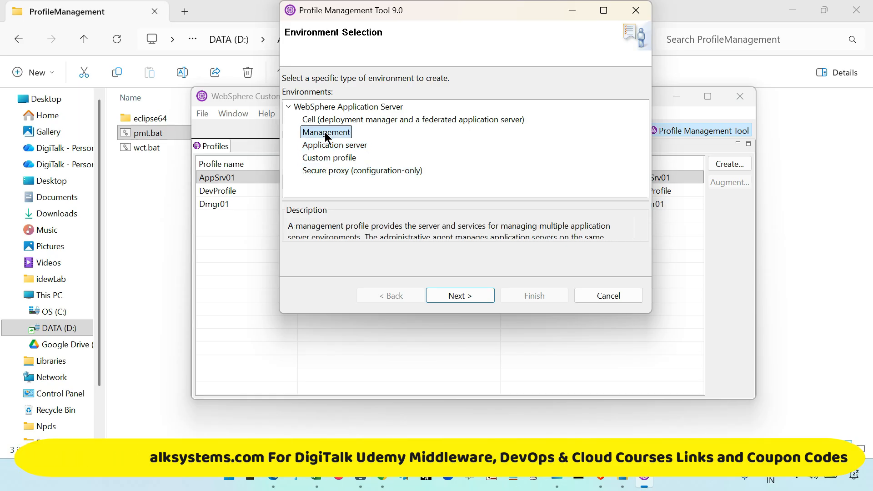
left_click(345, 146)
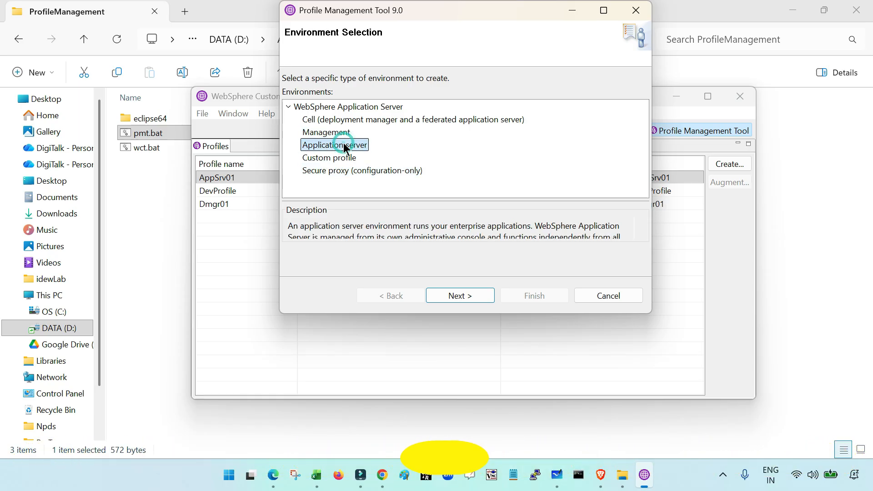
left_click(346, 158)
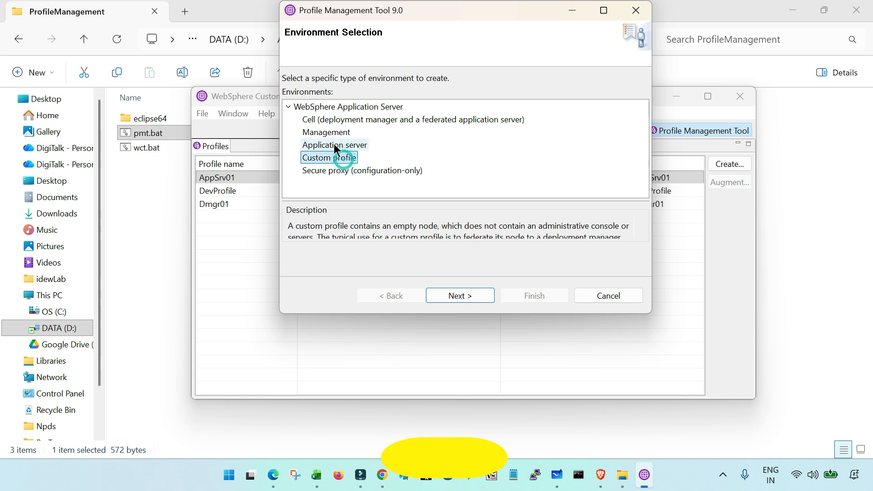
left_click(331, 120)
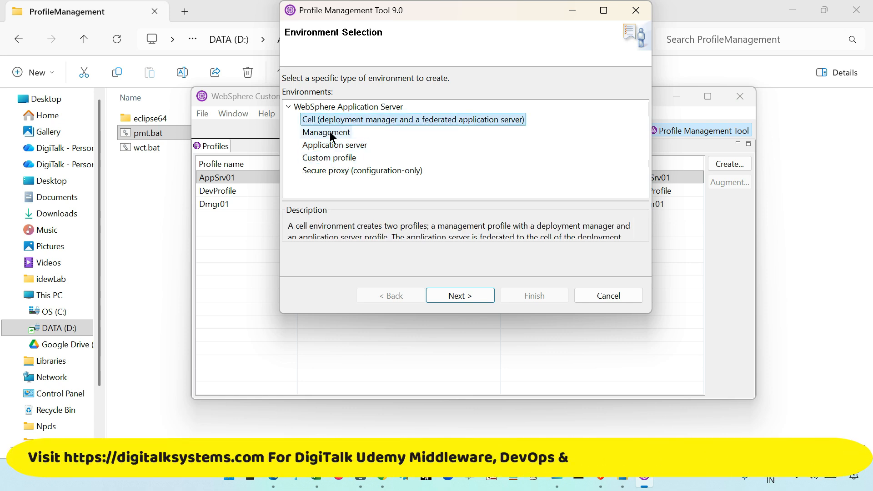
left_click(327, 133)
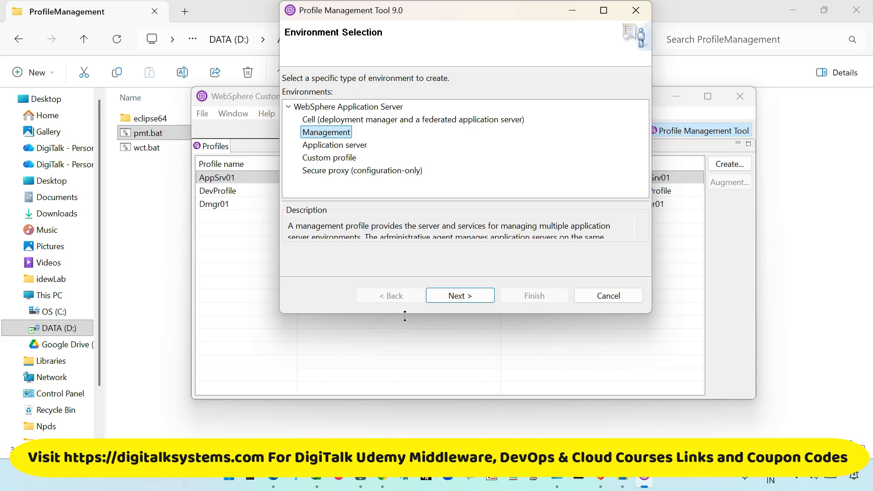
left_click_drag(406, 318, 406, 381)
scroll(410, 288, "down", 3)
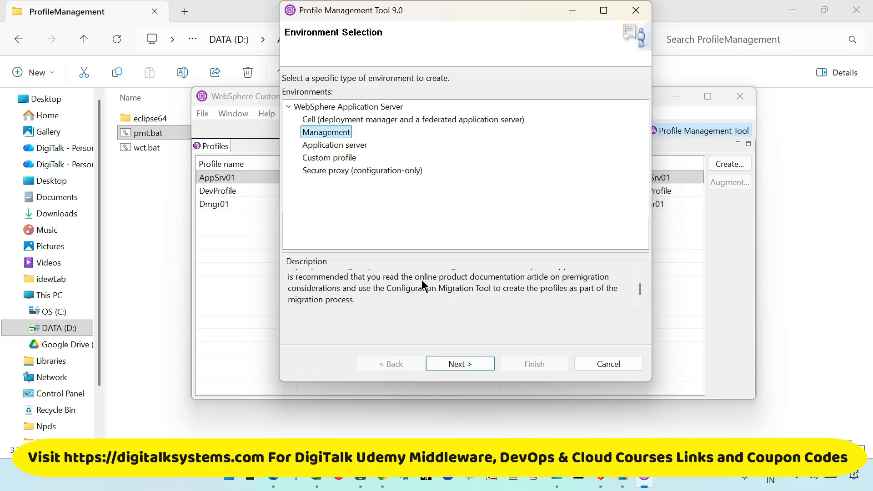
scroll(420, 292, "up", 3)
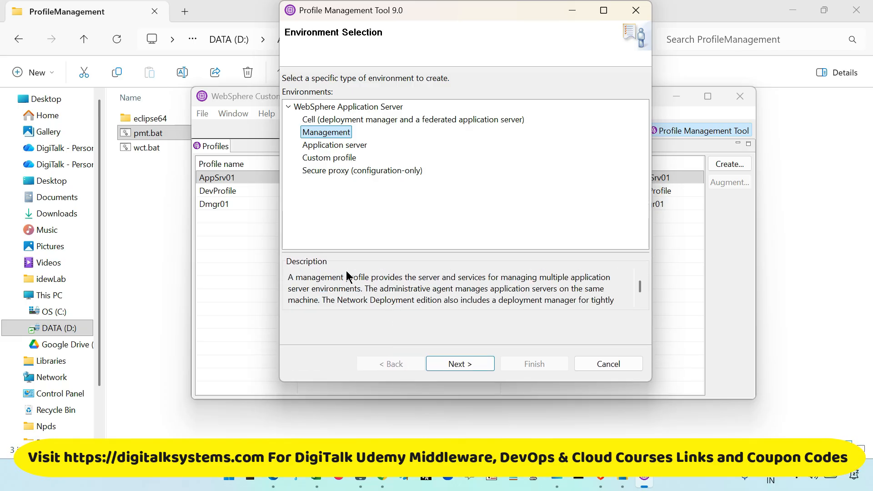
left_click(449, 364)
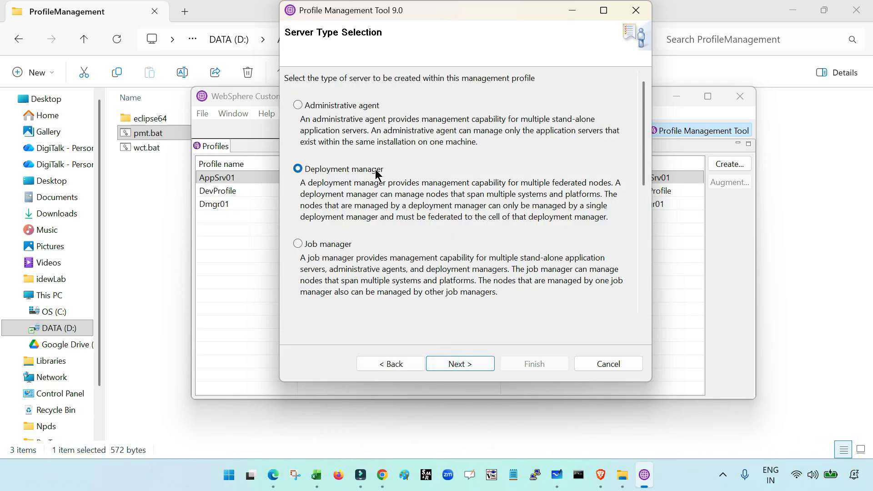
- Compare the management server types, choose Deployment manager, and proceed to the profile creation options
scroll(348, 268, "down", 2)
scroll(373, 264, "up", 2)
left_click(316, 104)
left_click(336, 172)
left_click(461, 365)
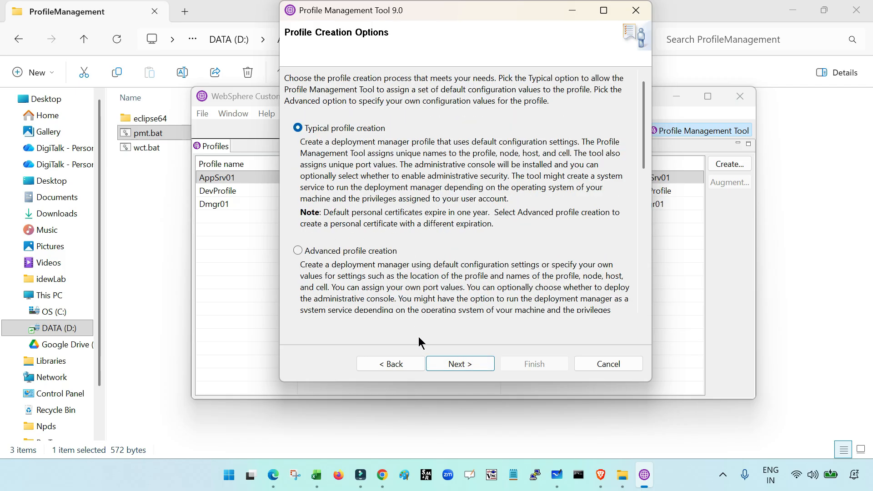
left_click(410, 363)
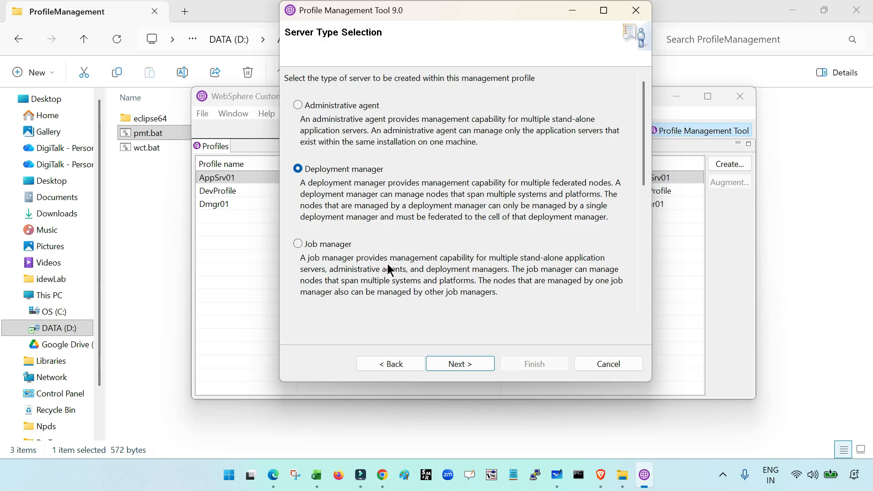
left_click(463, 365)
- Choose Advanced profile creation and accept deploying the administrative console
scroll(446, 261, "down", 2)
scroll(424, 257, "up", 2)
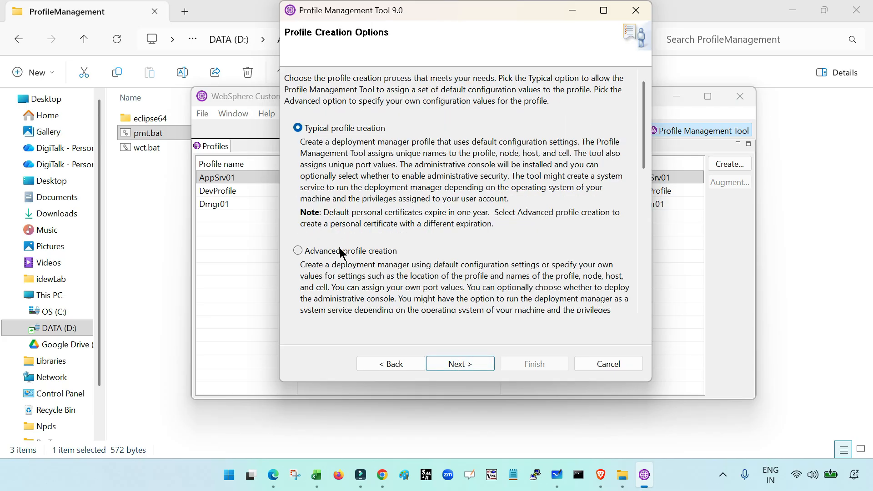
left_click(326, 251)
left_click(468, 368)
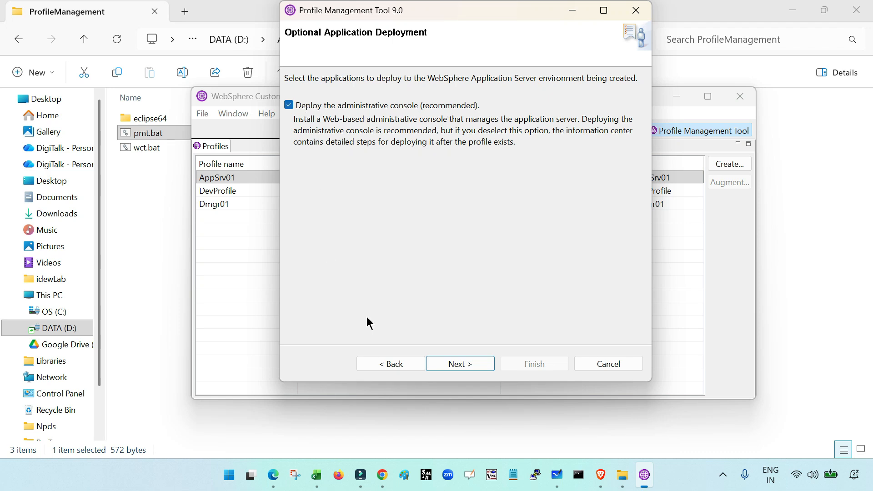
left_click(458, 364)
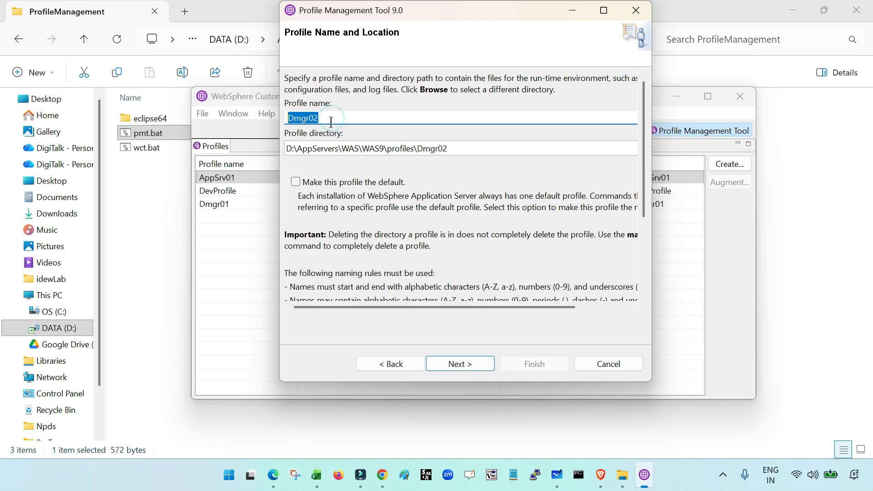
- Set the profile name to DemoDMGR
left_click(350, 118)
double_click(350, 118)
left_click(346, 117)
double_click(344, 116)
left_click(364, 119)
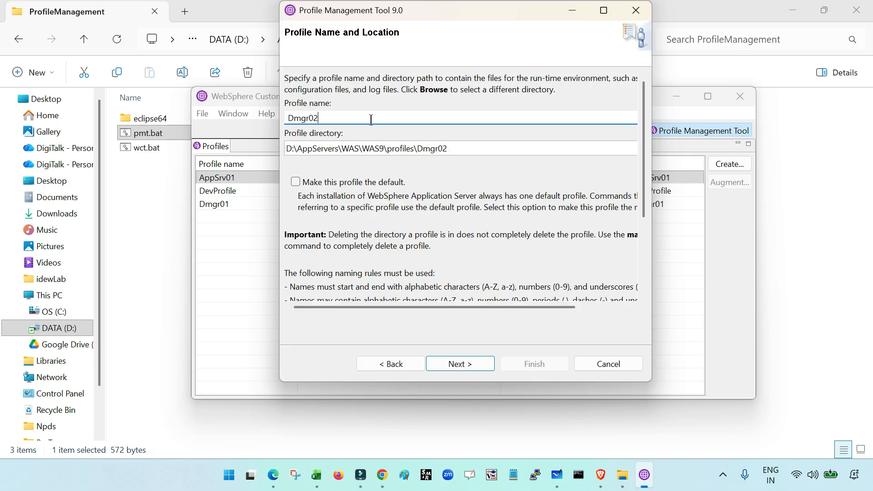
double_click(371, 120)
type("DemoDM")
- Set the profile directory to D:\AppServers\WAS\WAS9\profiles\DemoDMGR and continue to the node, host and cell names
double_click(420, 150)
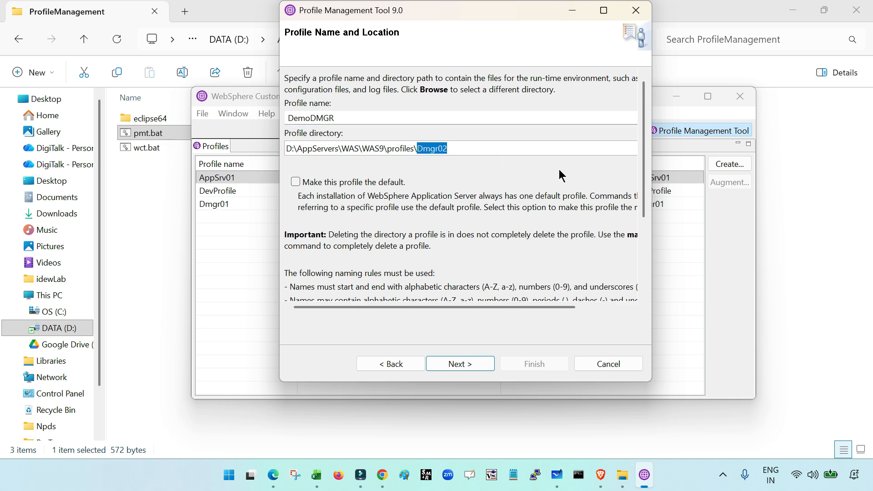
type("DemoDMGR")
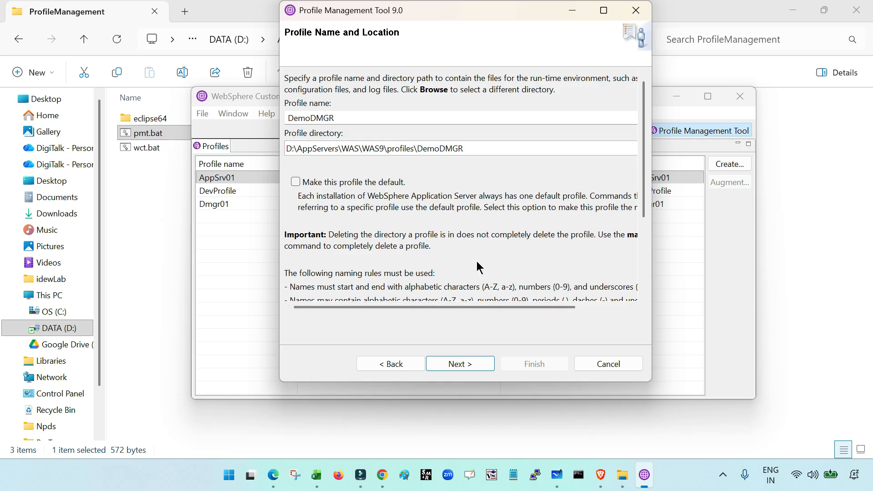
scroll(476, 264, "down", 5)
left_click(470, 363)
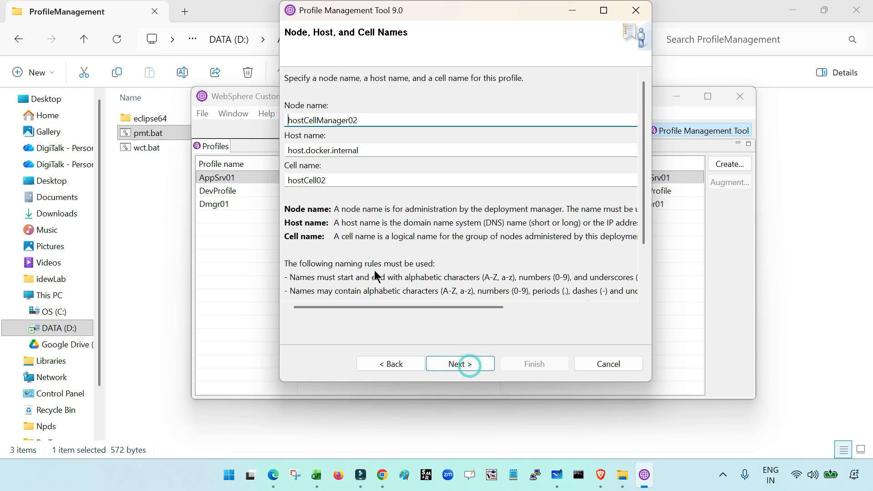
- Set the host name of the deployment manager profile to localhost
double_click(372, 121)
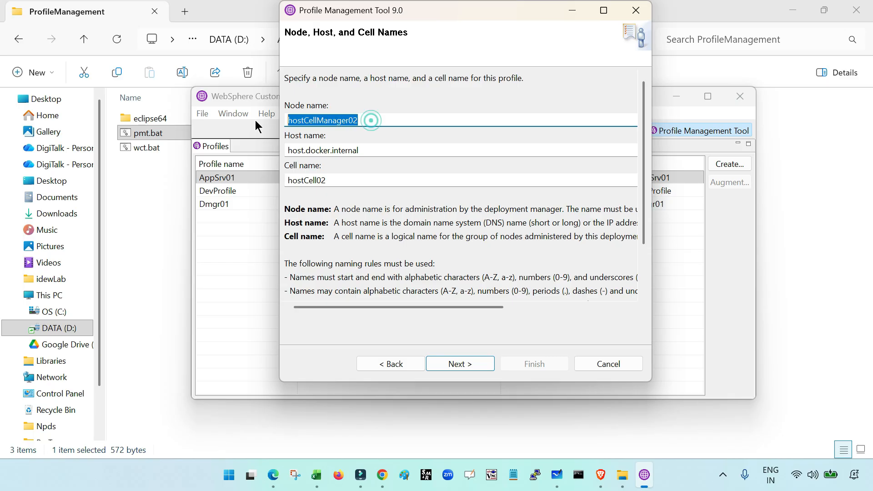
left_click(371, 120)
double_click(384, 121)
left_click(384, 121)
double_click(369, 119)
left_click(374, 119)
double_click(379, 118)
left_click(377, 120)
double_click(386, 119)
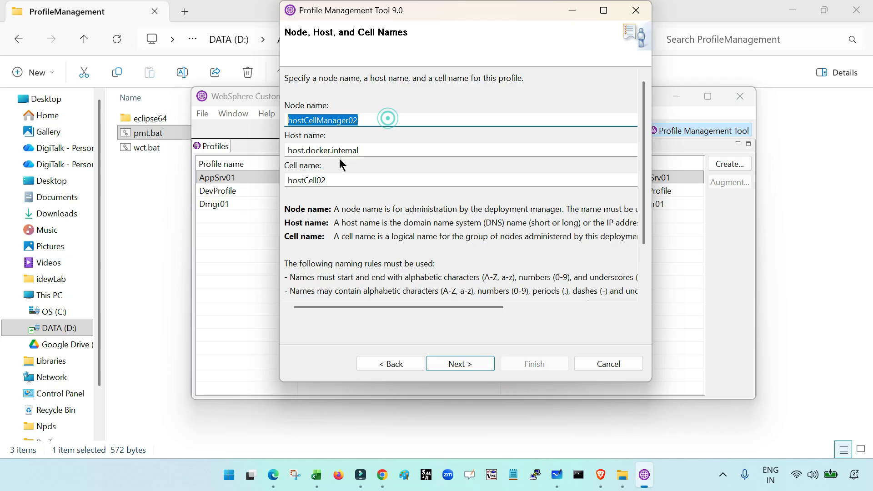
double_click(370, 152)
type("loca")
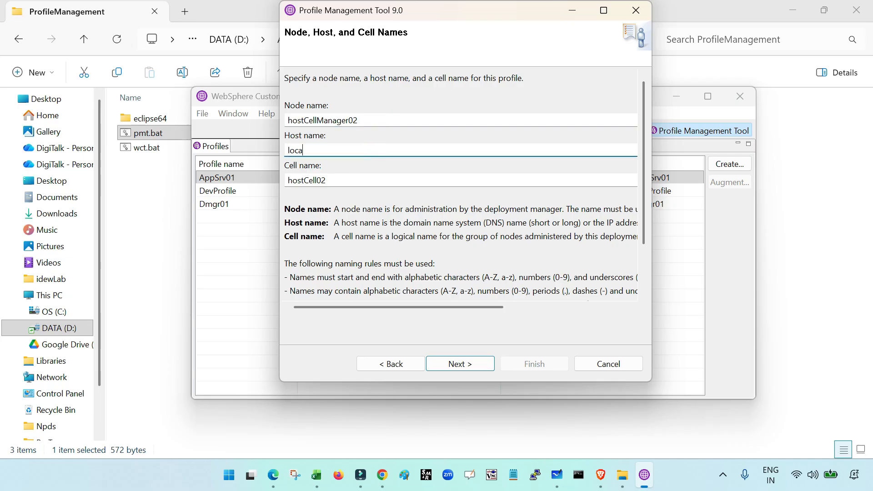
type("lhost")
- Set the node name of the profile to DemoDMGRNode
left_click(354, 179)
double_click(354, 178)
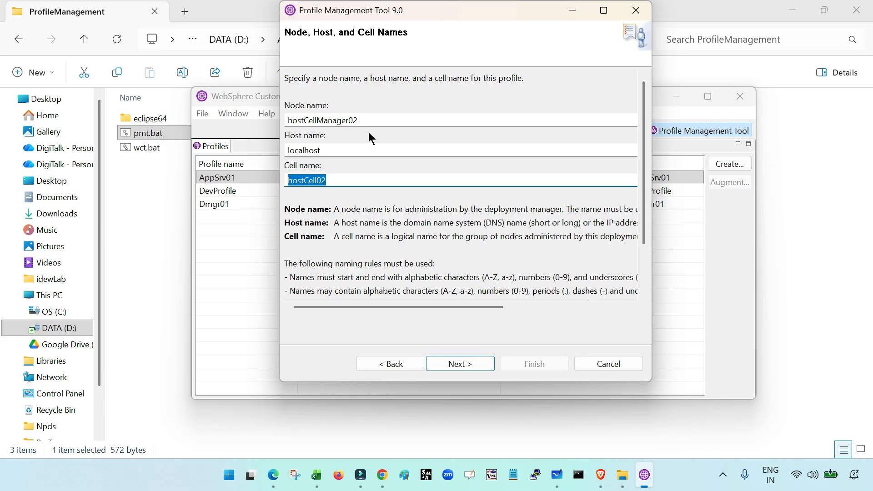
left_click(377, 125)
double_click(388, 124)
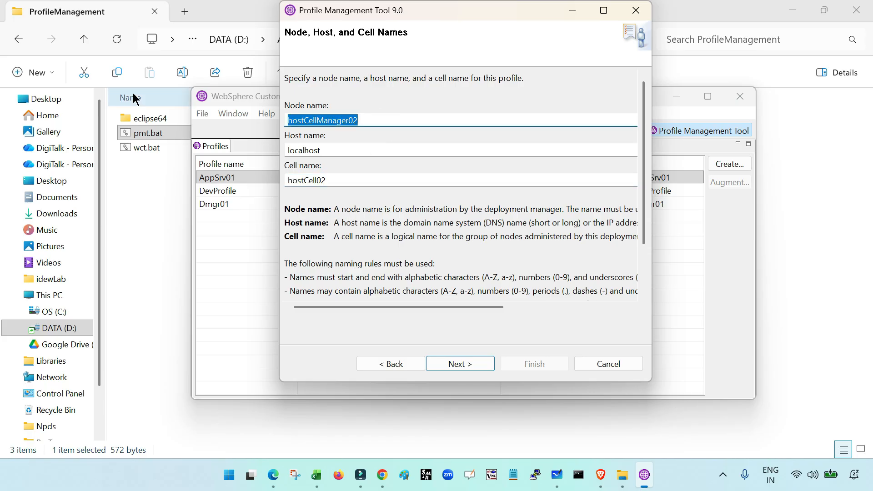
type("DemoDMG")
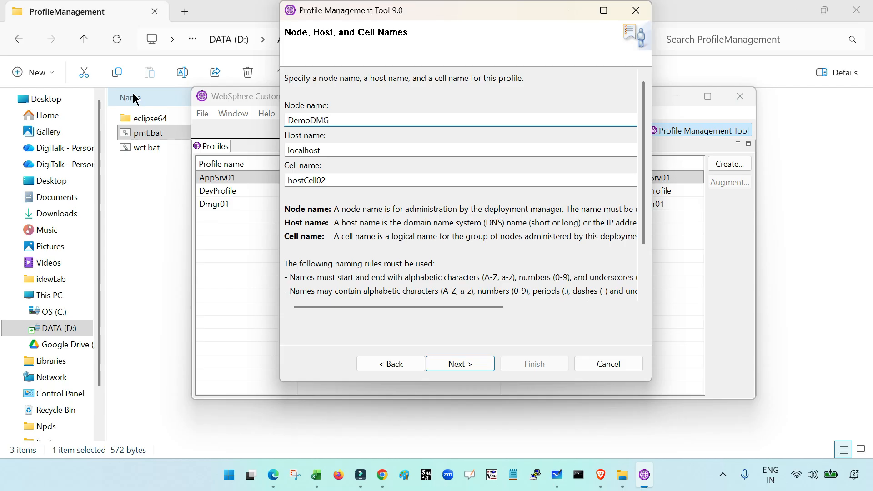
type("RNode")
- Set the cell name to DemoDMGRCell and continue to the administrative security settings
double_click(306, 181)
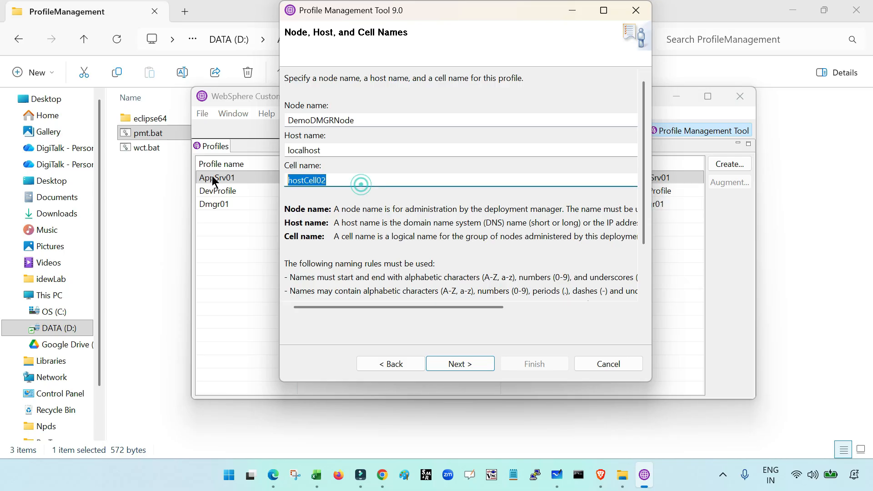
type("DemoD")
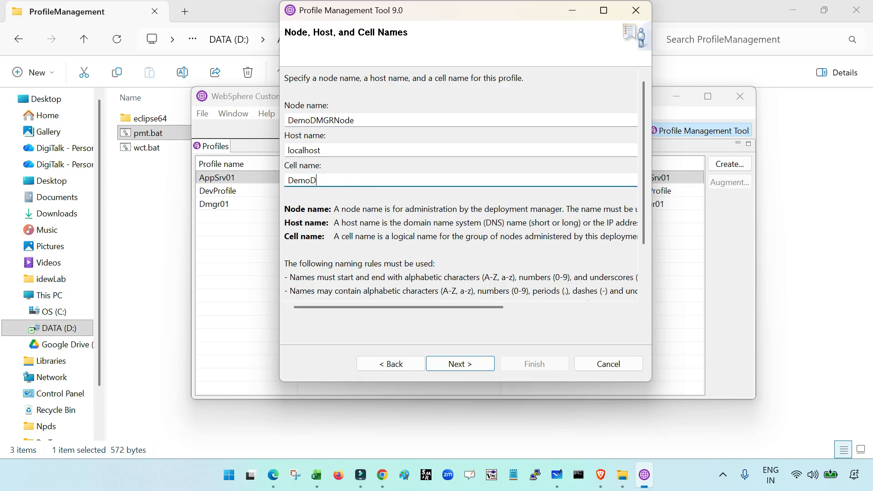
type("MGRCell")
scroll(383, 248, "down", 2)
scroll(552, 310, "up", 2)
left_click(454, 362)
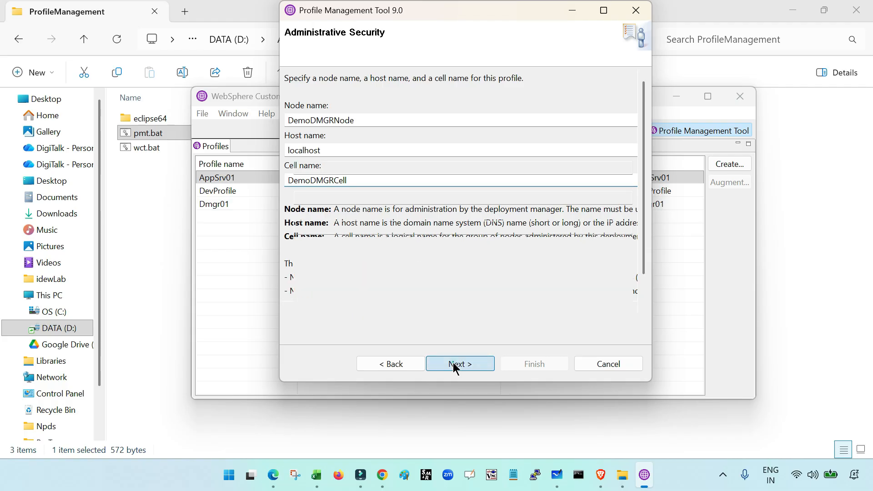
- Set the administrative security user name to wasadmin
left_click(311, 171)
type("was")
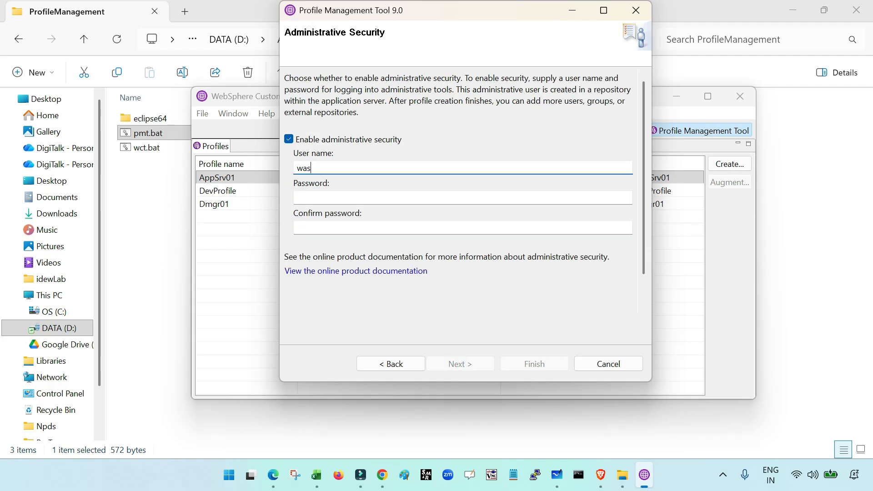
type("admin")
key("Tab")
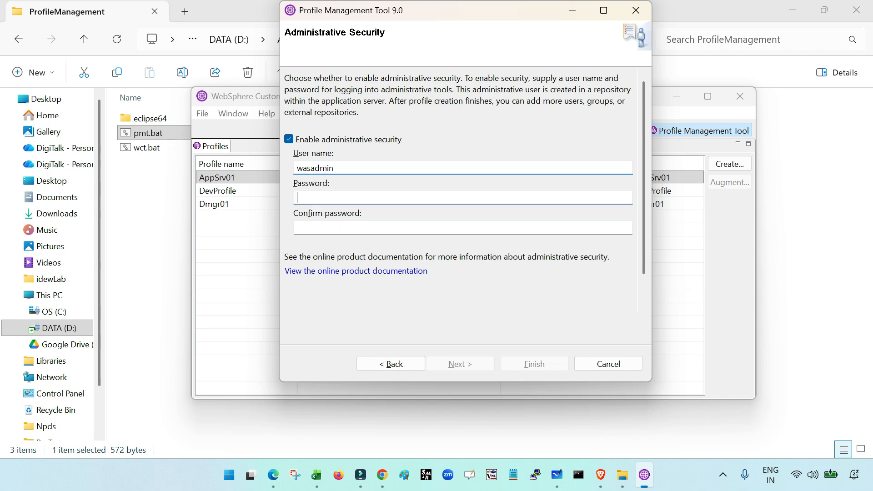
- Enter and confirm the administrative user's password, and continue to the security certificate settings
type("wasadmin123")
key("Tab")
type("wasad")
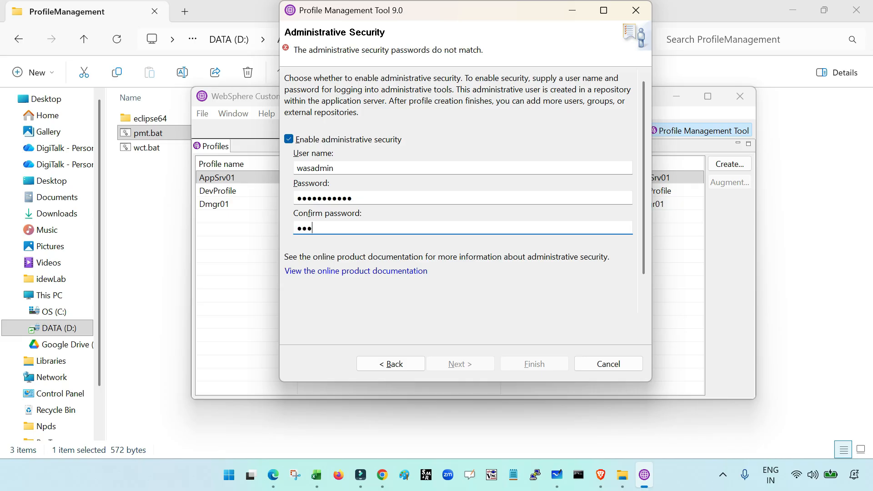
type("min123")
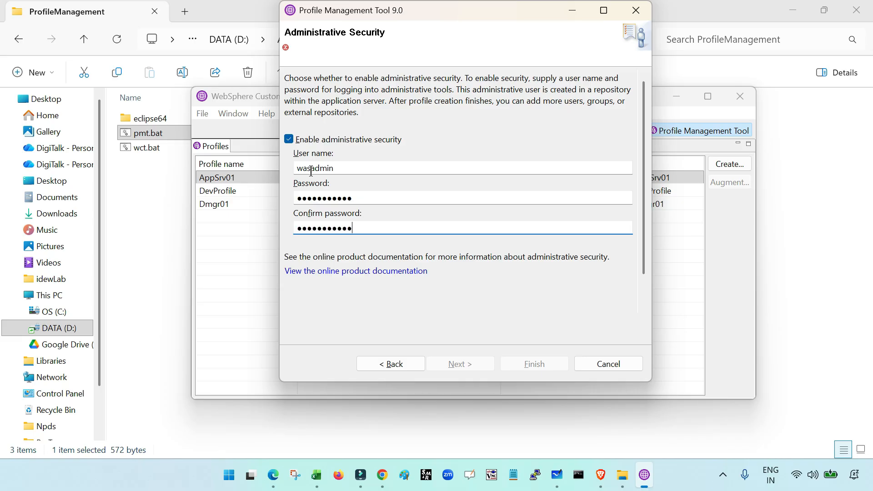
left_click(461, 363)
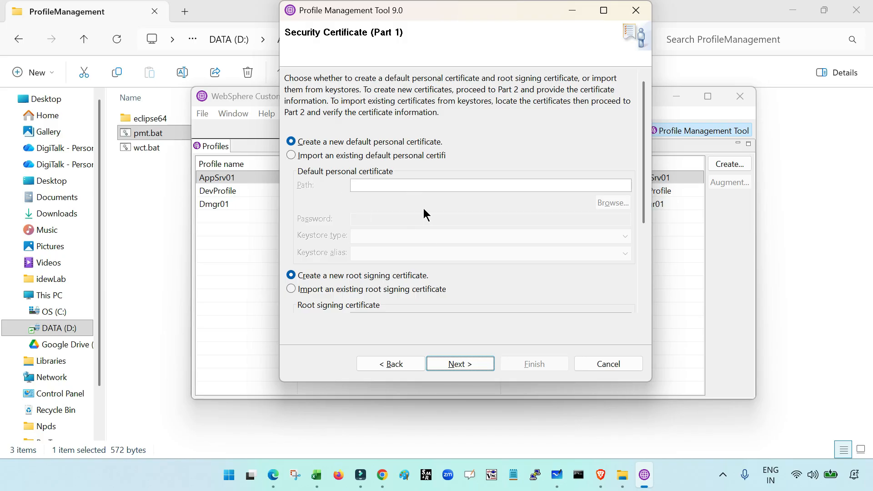
- Accept the default new personal and root signing certificates with their default details, and continue to the port assignment
left_click(458, 366)
scroll(419, 228, "down", 5)
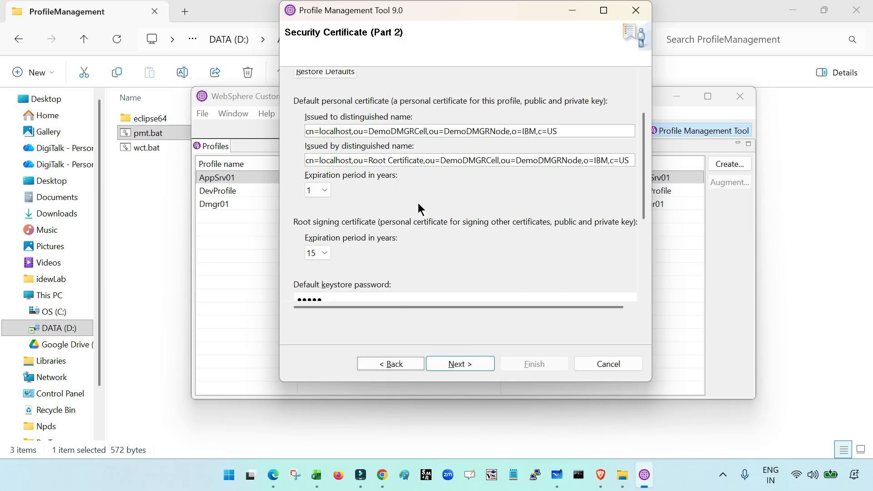
scroll(410, 228, "down", 1)
scroll(409, 227, "up", 6)
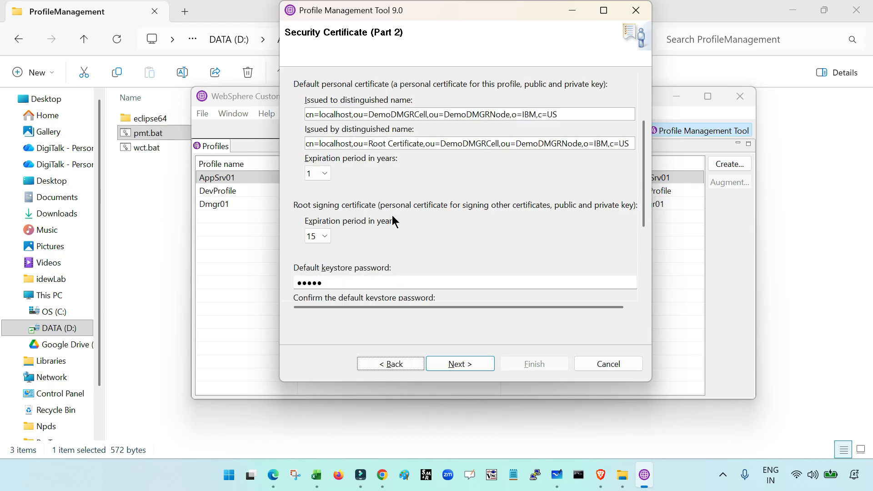
left_click(444, 364)
- Review the assigned port values, keep the suggested ones and continue to the profile creation summary
scroll(428, 277, "down", 3)
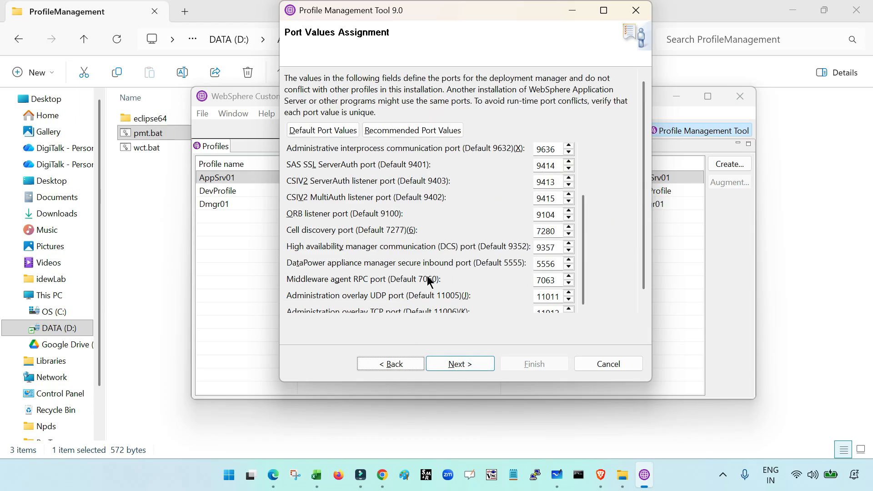
scroll(461, 272, "up", 3)
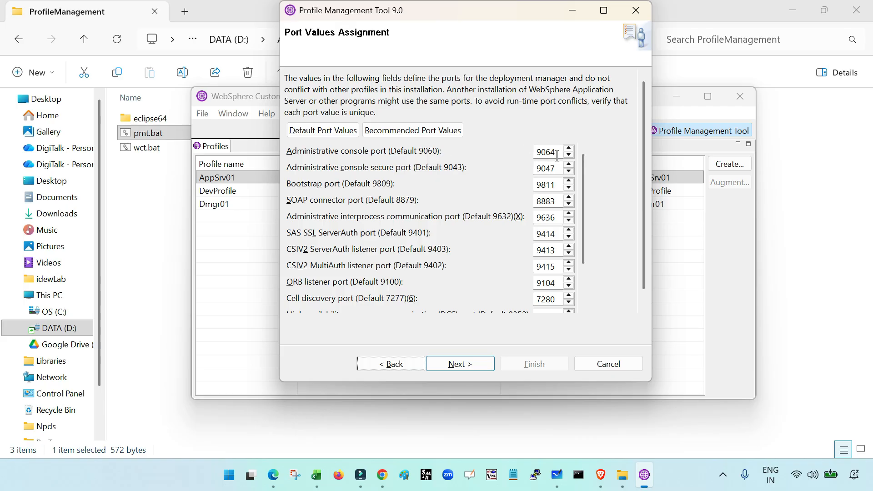
scroll(503, 201, "down", 2)
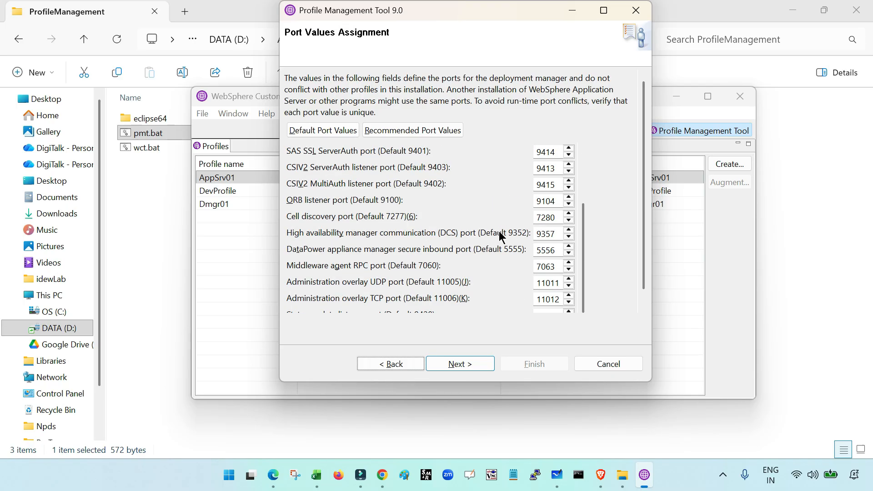
scroll(540, 278, "up", 2)
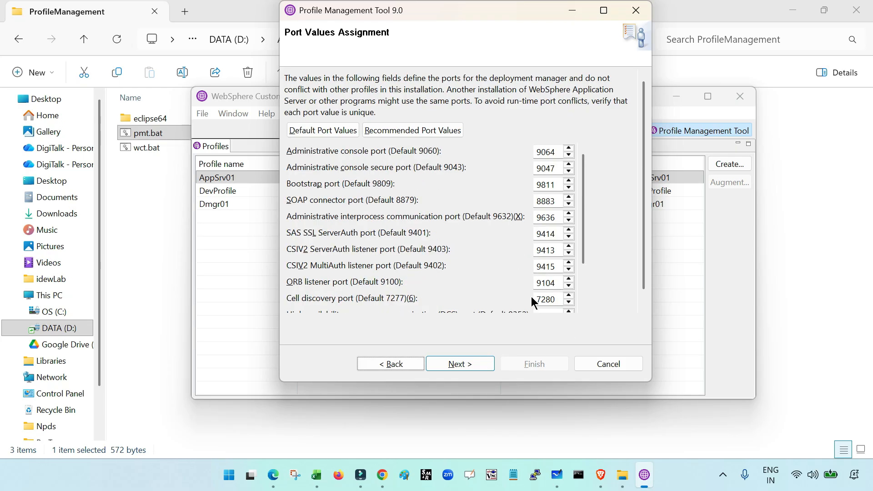
left_click(460, 364)
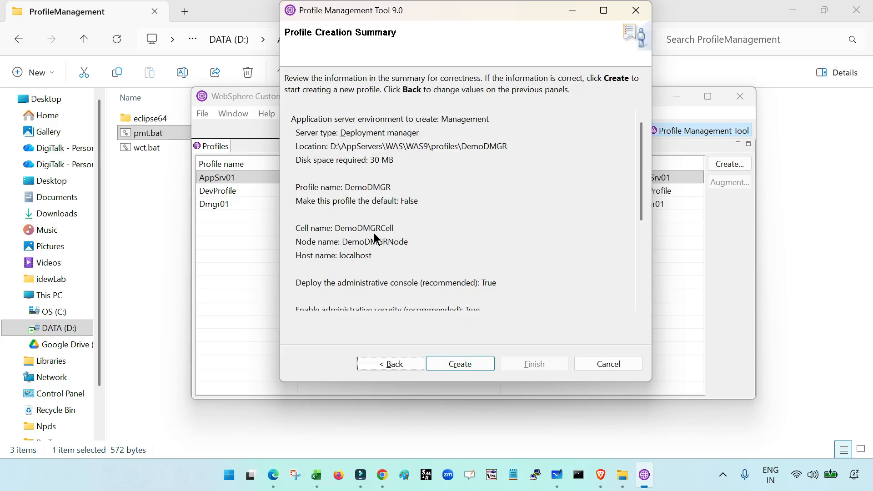
- Review the profile creation summary and create the DemoDMGR profile
scroll(374, 233, "down", 3)
scroll(392, 238, "up", 5)
scroll(395, 239, "down", 5)
scroll(395, 242, "up", 5)
scroll(395, 242, "down", 4)
scroll(396, 242, "up", 4)
left_click(461, 365)
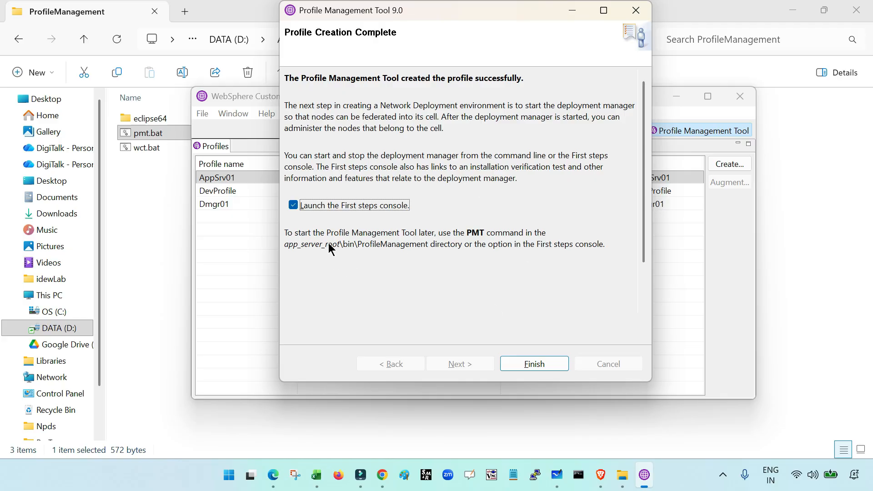
- Finish the profile creation without launching the First steps console, check DemoDMGR in the profile list and close WebSphere Customization Toolbox
left_click(294, 206)
left_click(529, 366)
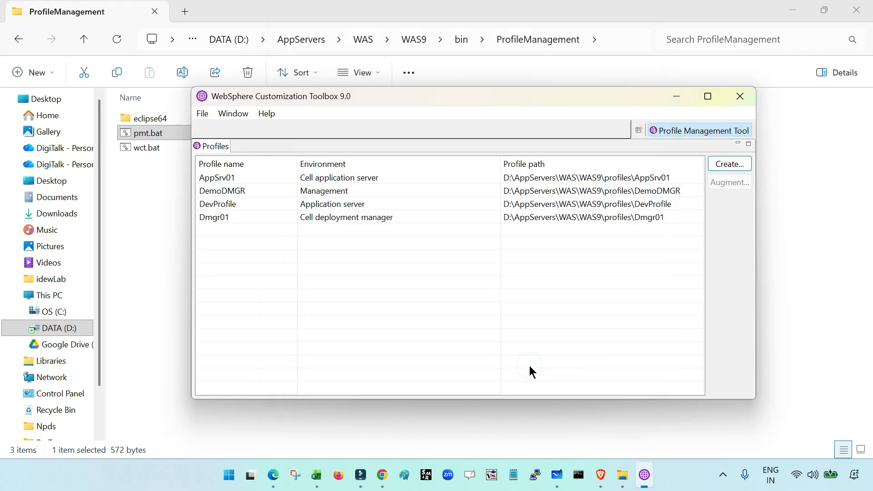
left_click(237, 191)
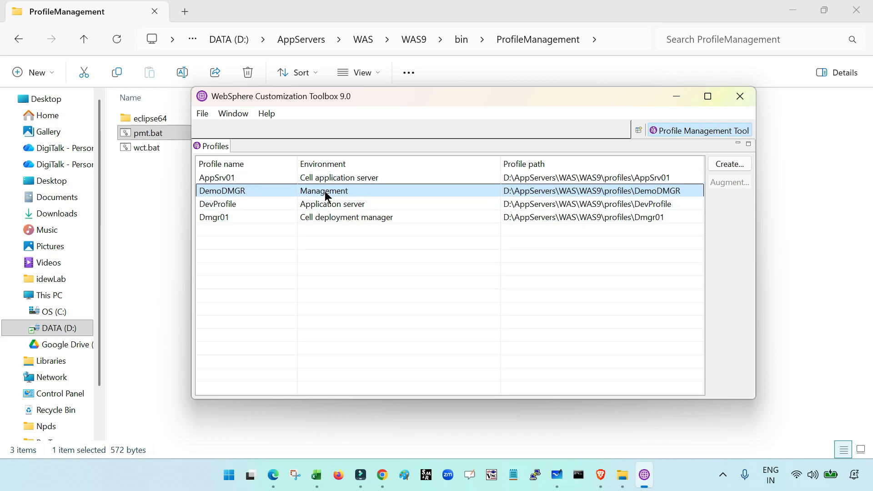
left_click(741, 96)
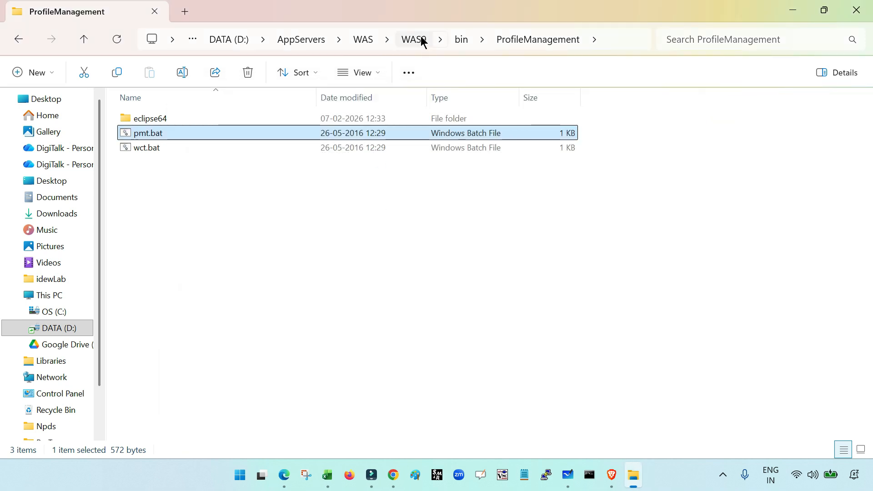
- Open the bin folder of the DemoDMGR profile inside the WAS9 profiles directory
left_click(421, 39)
left_click(141, 351)
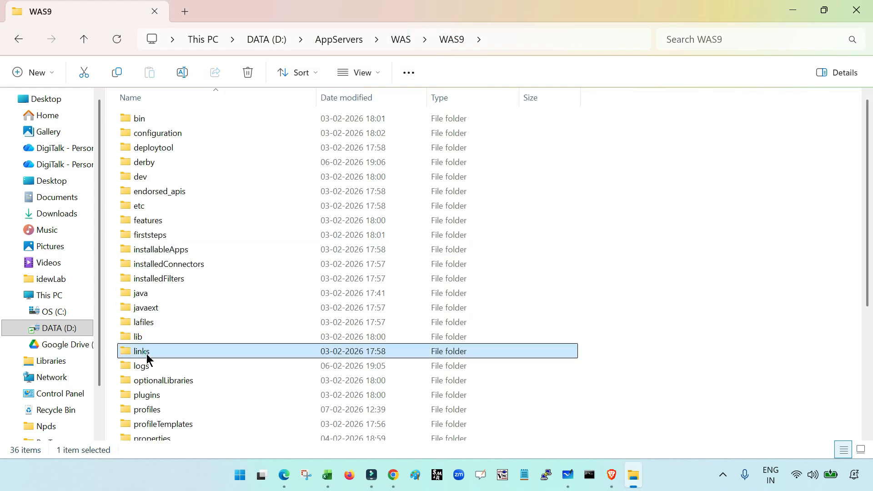
double_click(154, 408)
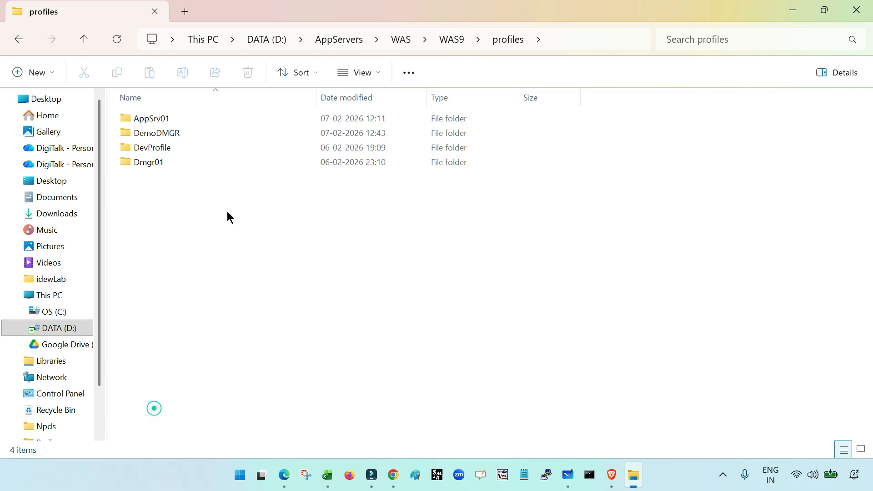
left_click(172, 133)
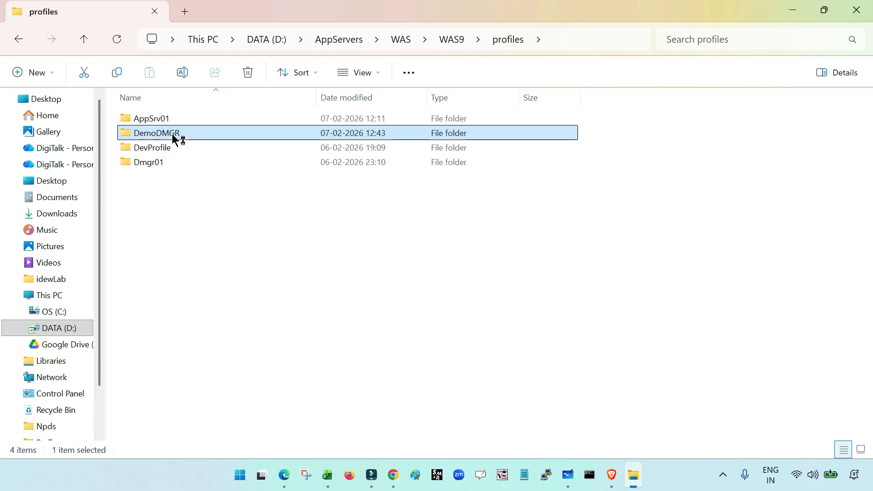
double_click(172, 134)
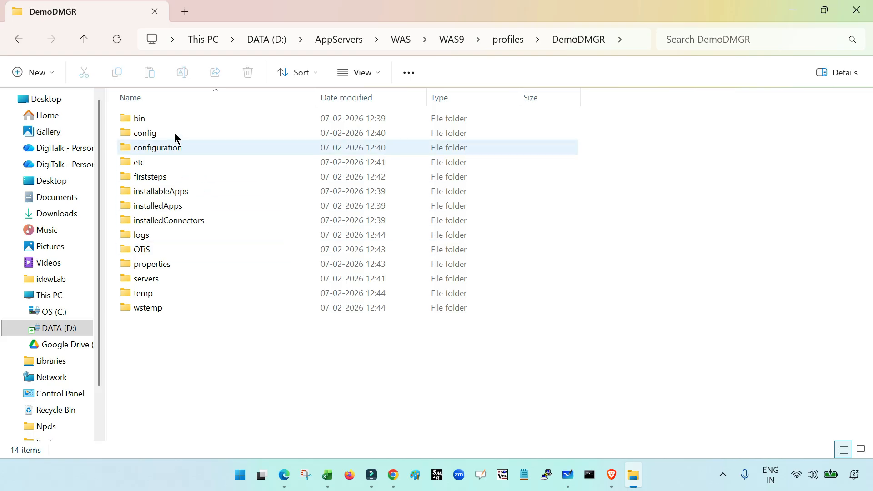
double_click(162, 119)
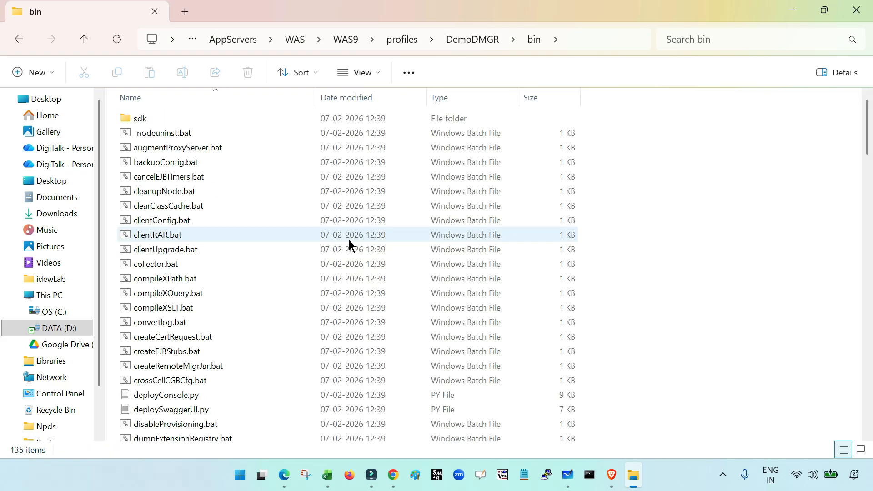
- Open a command prompt in the DemoDMGR bin folder and run startManager.bat to start the deployment manager
left_click(587, 40)
type("cmd")
key("Return")
type("startM")
key("Tab")
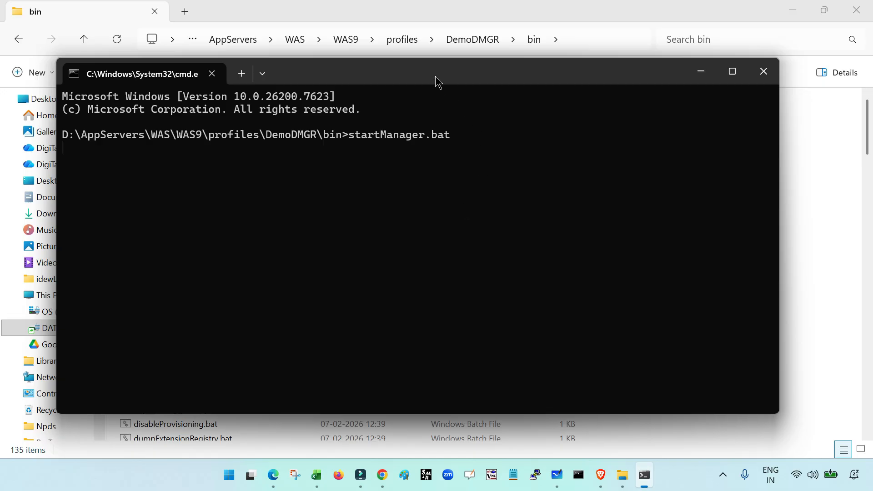
left_click_drag(437, 81, 433, 75)
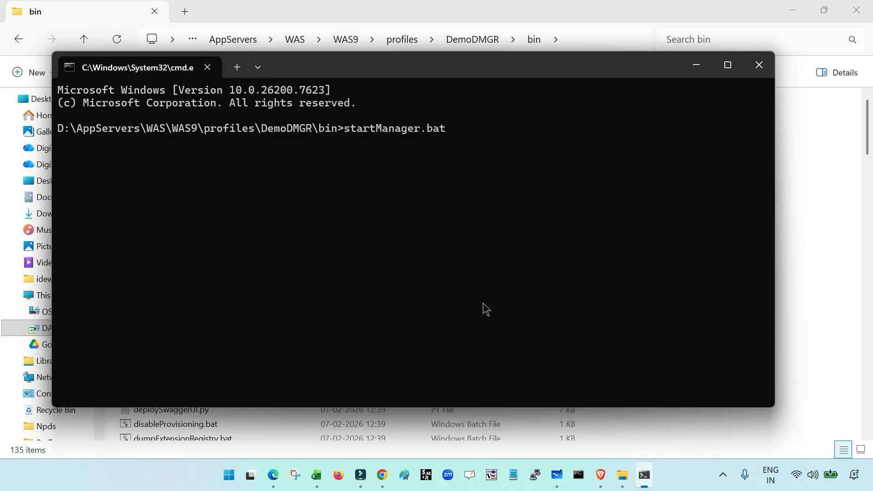
key("Return")
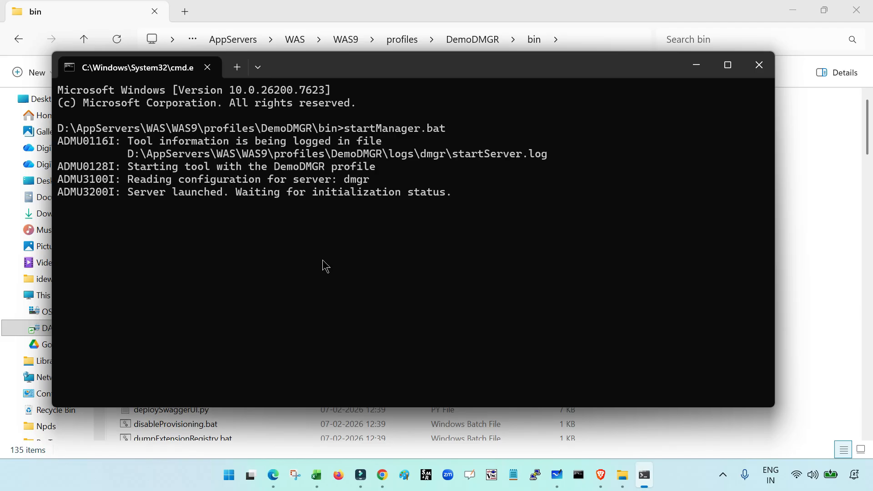
- Examine the startup output for the log file path and the profile being started
left_click_drag(132, 158, 548, 160)
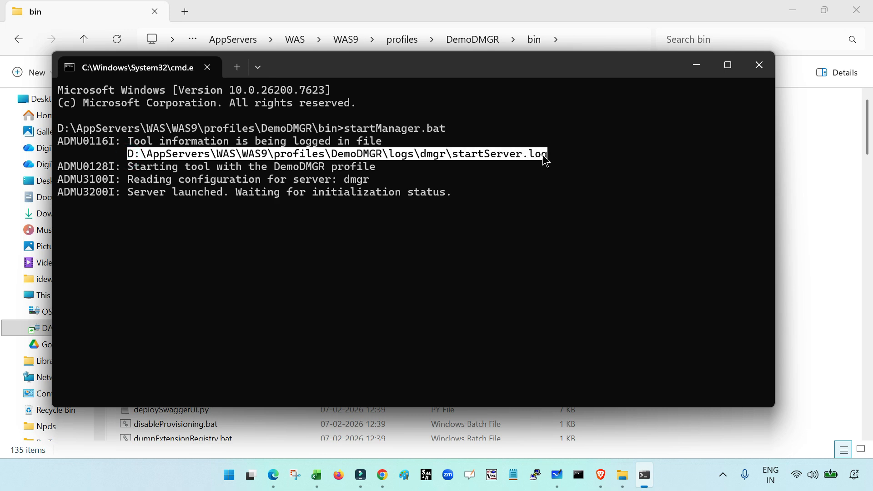
left_click(434, 158)
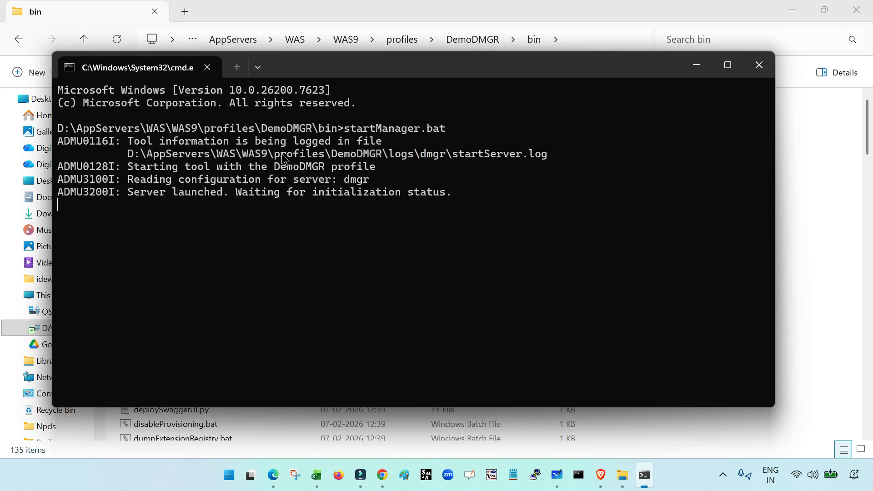
left_click_drag(337, 157, 549, 159)
left_click_drag(128, 156, 546, 160)
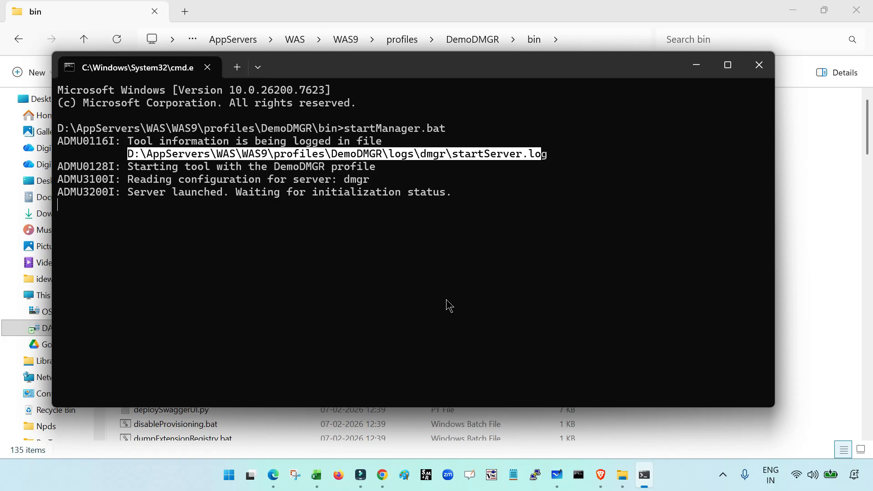
left_click(170, 170)
left_click_drag(132, 147, 139, 149)
left_click_drag(261, 167, 352, 176)
- Check the deployment manager's final startup status and its process ID in the command output
left_click(425, 208)
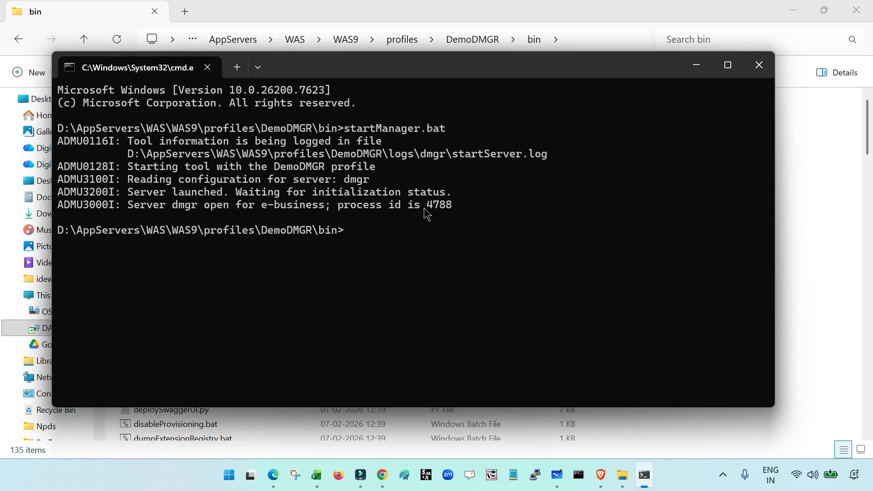
left_click_drag(338, 206, 58, 132)
left_click(451, 207)
left_click(453, 201)
left_click_drag(452, 206, 427, 205)
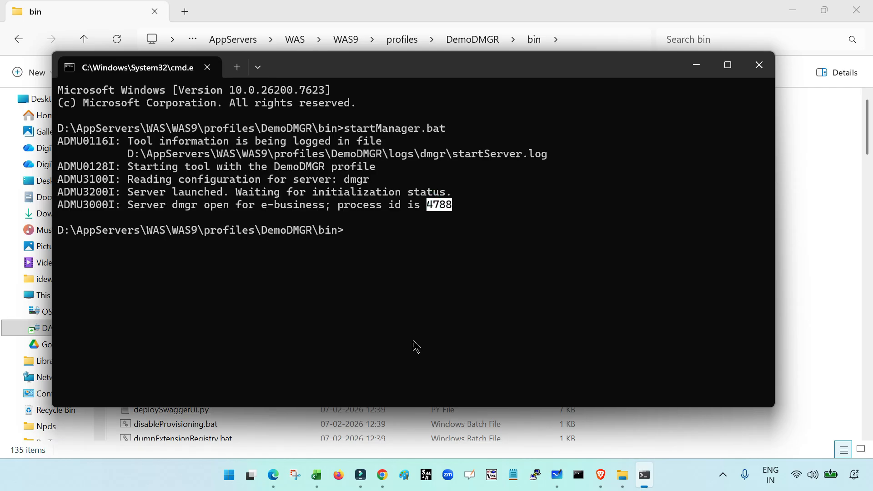
- Switch to the Brave browser and open the deployment manager's administrative console at localhost:9064/ibm/console
left_click(601, 475)
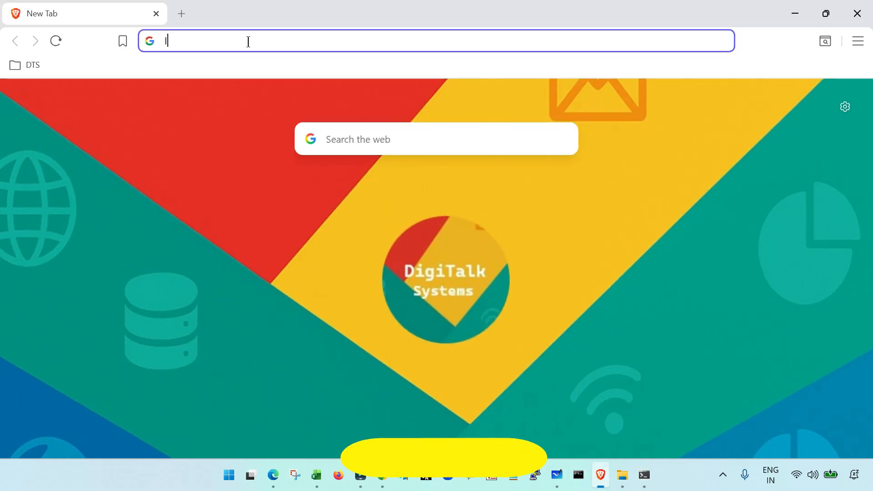
type("localho")
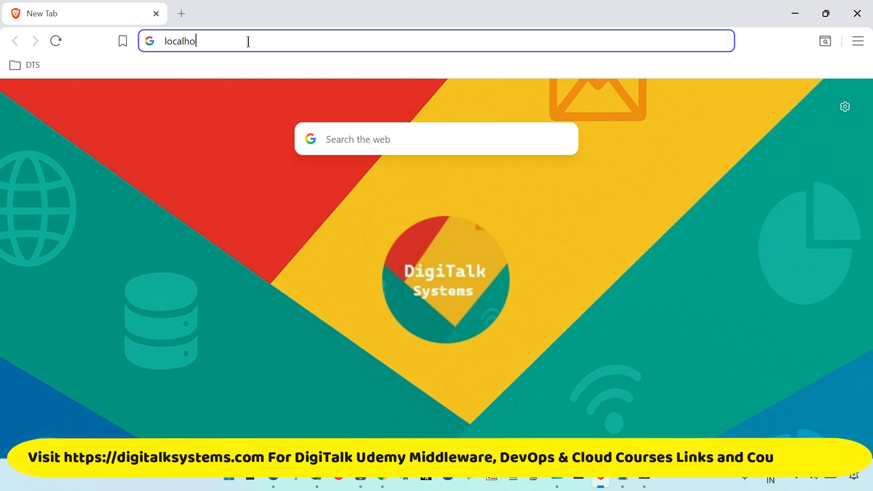
type("st:9064")
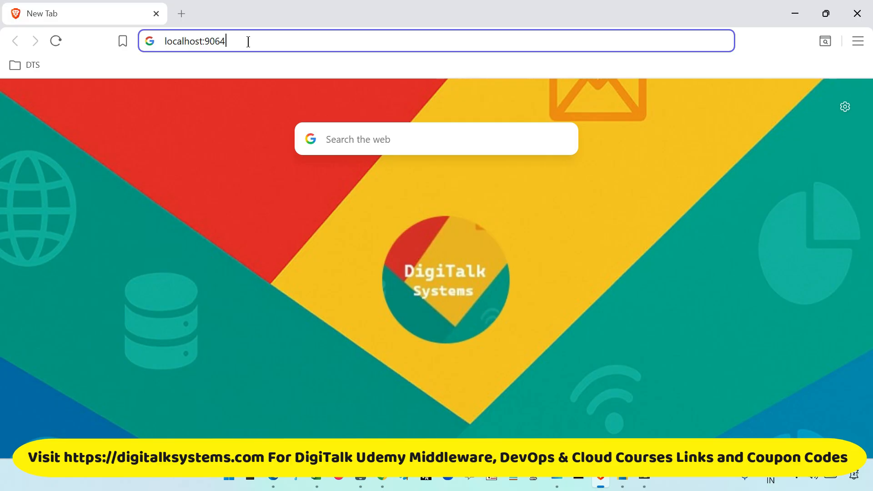
type("/ibm/c")
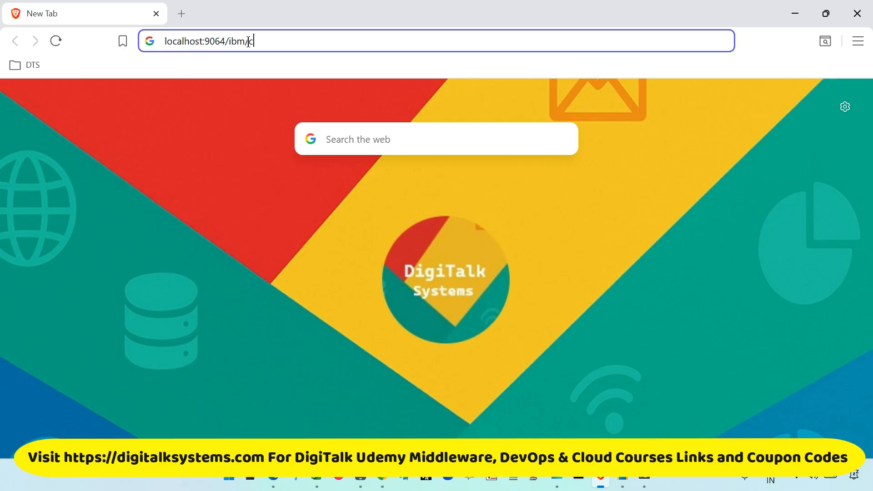
key("BackSpace")
key("BackSpace")
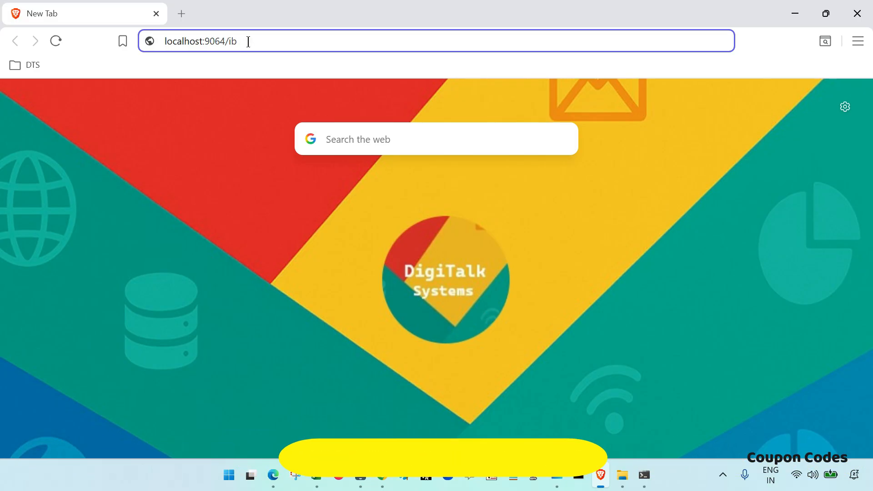
type("/consol")
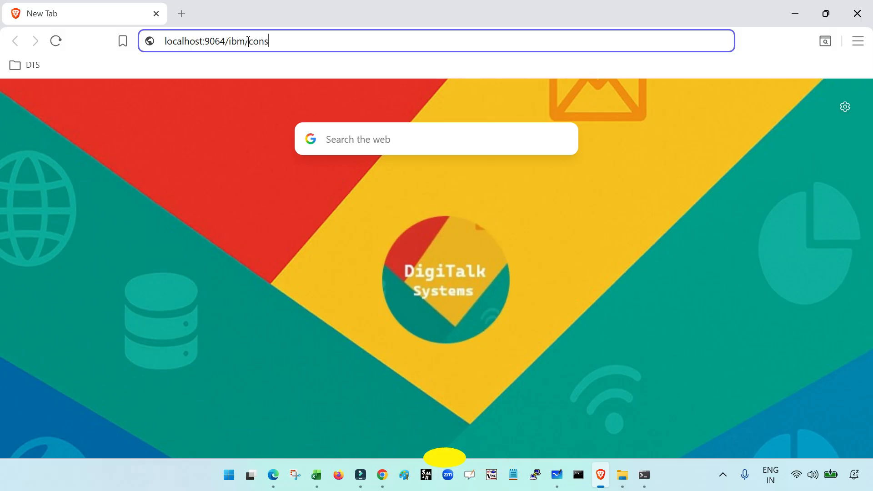
type("e")
key("Return")
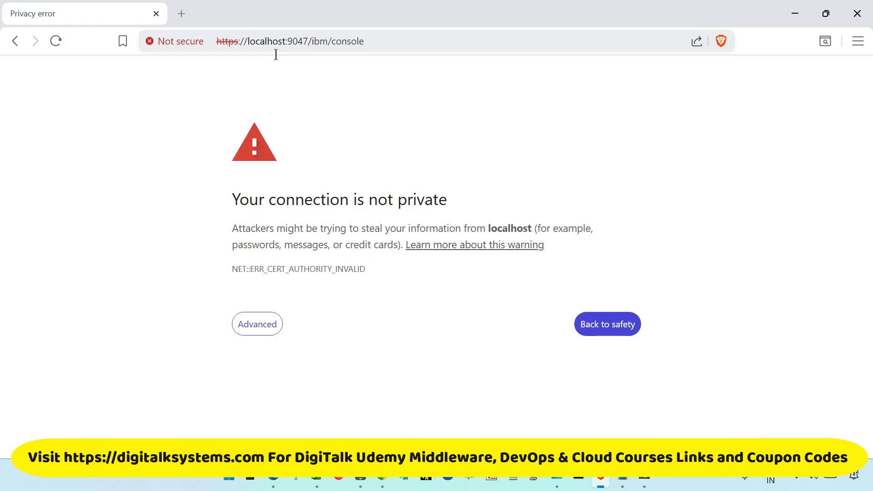
- Bypass the untrusted certificate warning and proceed to the console's login page on localhost
left_click(253, 323)
scroll(386, 290, "down", 1)
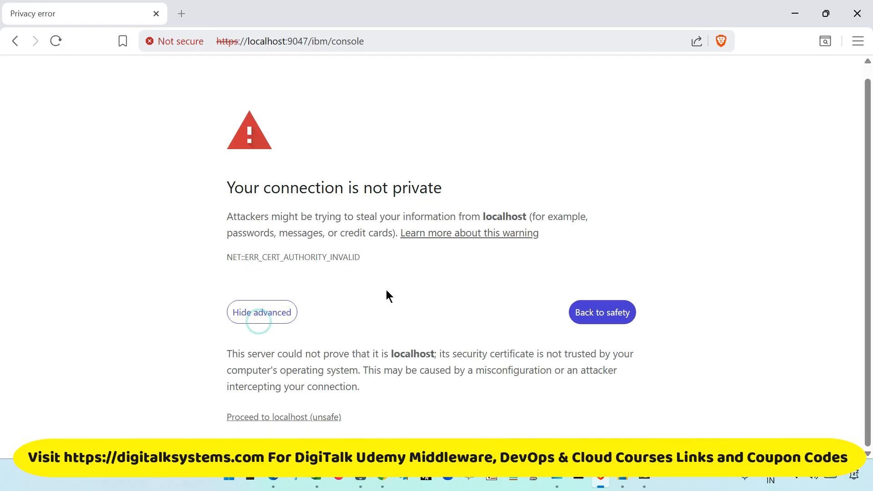
left_click(317, 418)
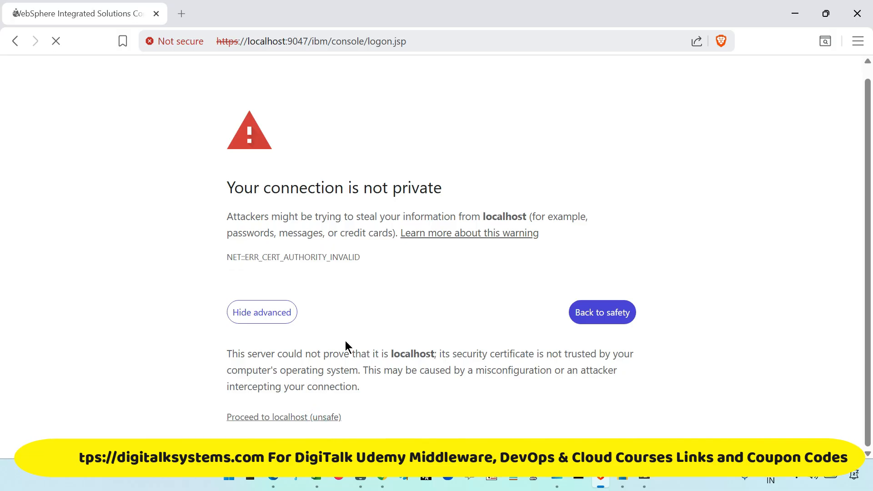
- Log in to the WebSphere Integrated Solutions Console with user ID wasadmin and the account password
type("wasadmin")
key("Tab")
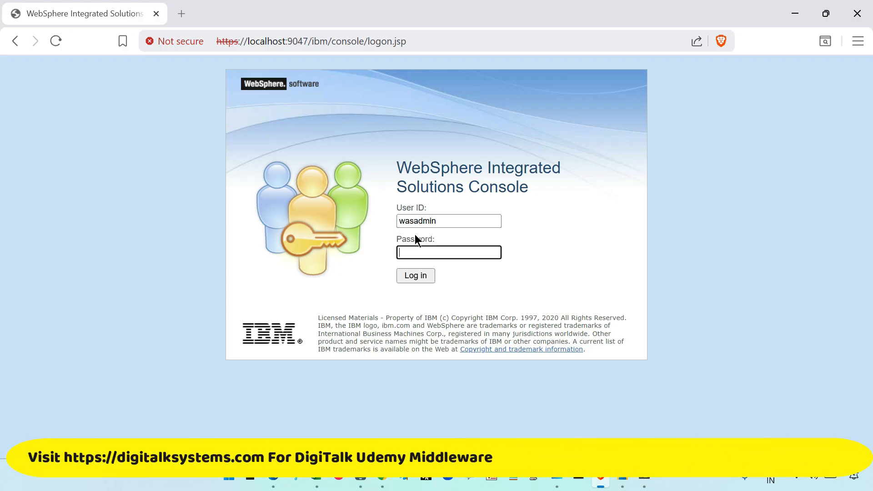
type("•••••")
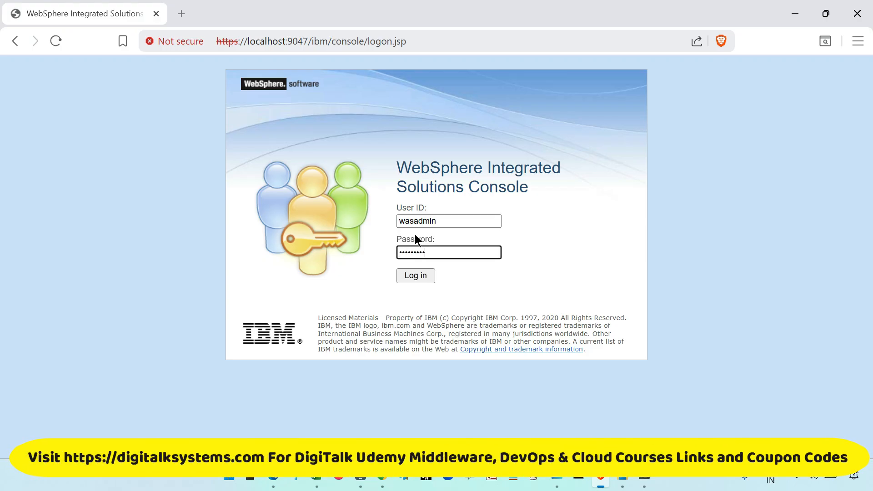
left_click(429, 278)
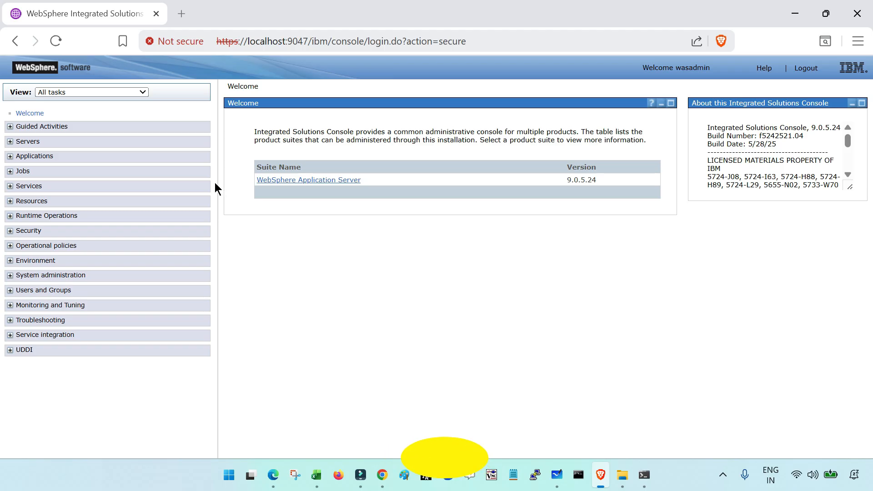
- View the list of all middleware servers and look over the available server types
left_click(10, 142)
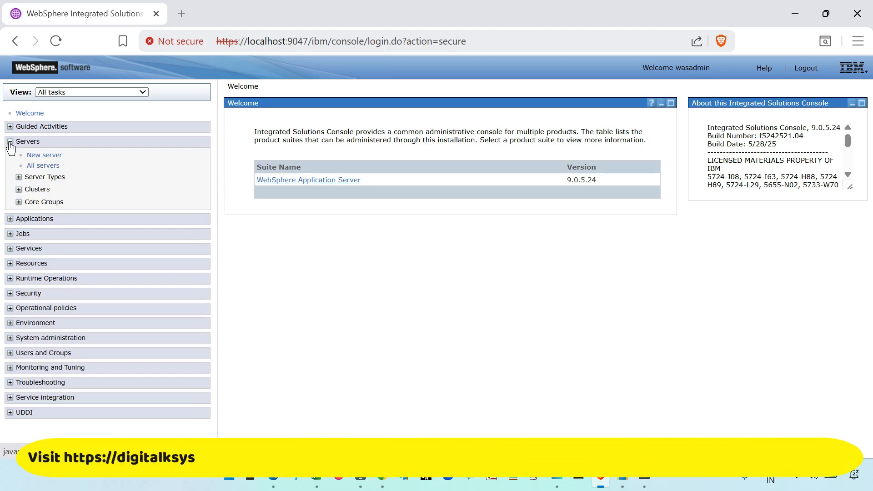
left_click(48, 168)
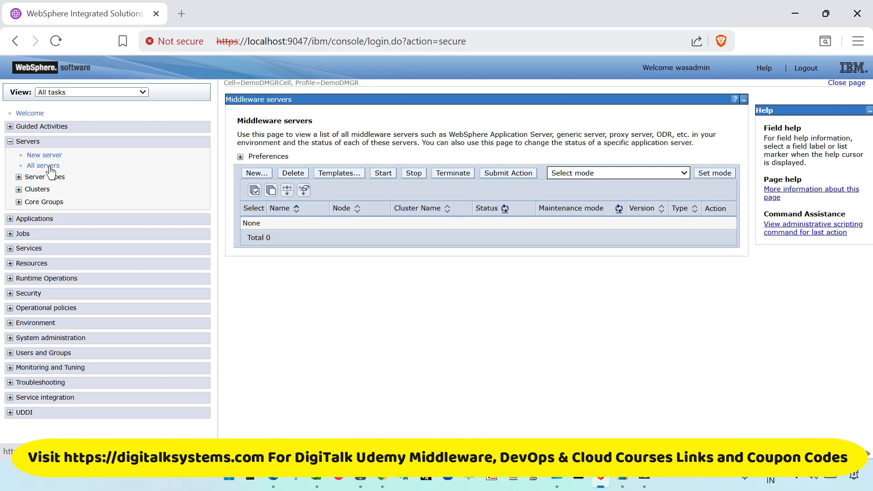
left_click(18, 177)
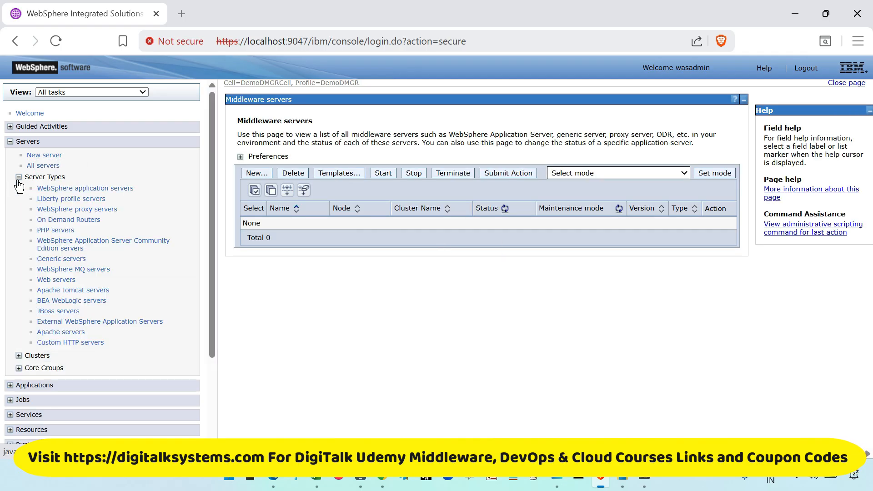
left_click(19, 178)
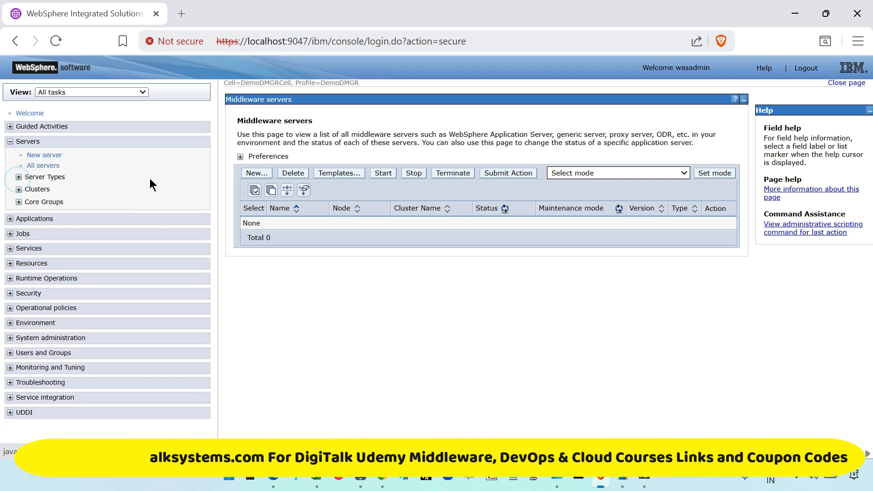
- Expand the Environment and System administration sections to review their available tasks
left_click(21, 325)
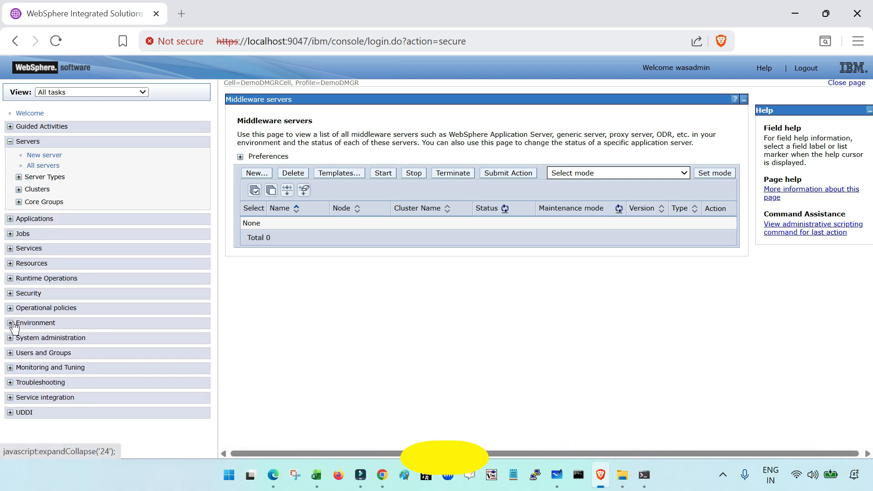
scroll(113, 318, "down", 2)
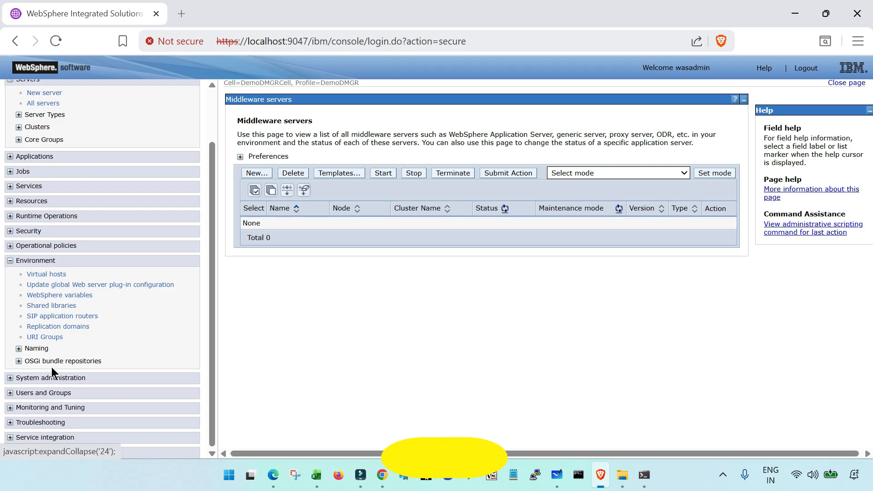
left_click(18, 378)
scroll(88, 354, "down", 3)
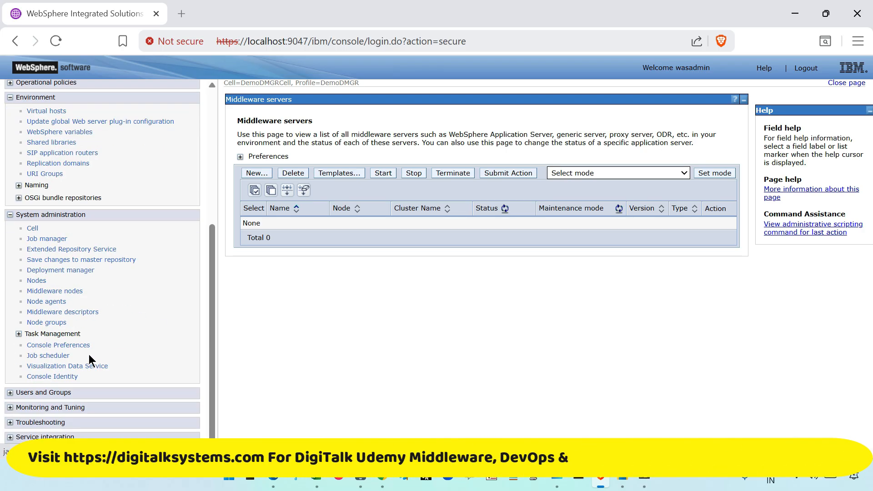
- Expand the server types and view the list of WebSphere application servers
scroll(90, 356, "up", 5)
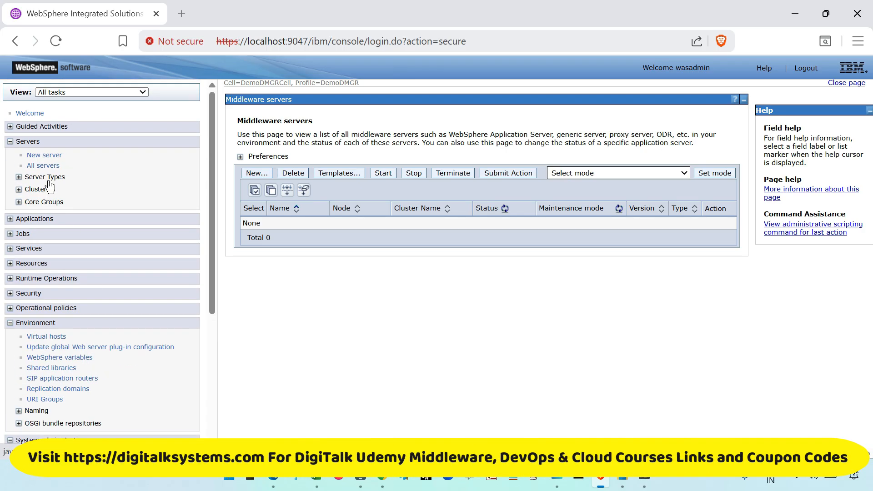
left_click(18, 177)
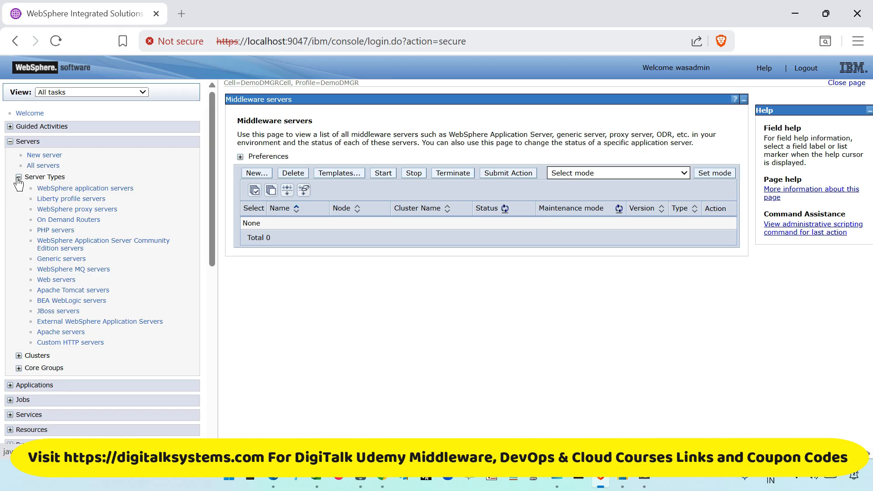
left_click(105, 188)
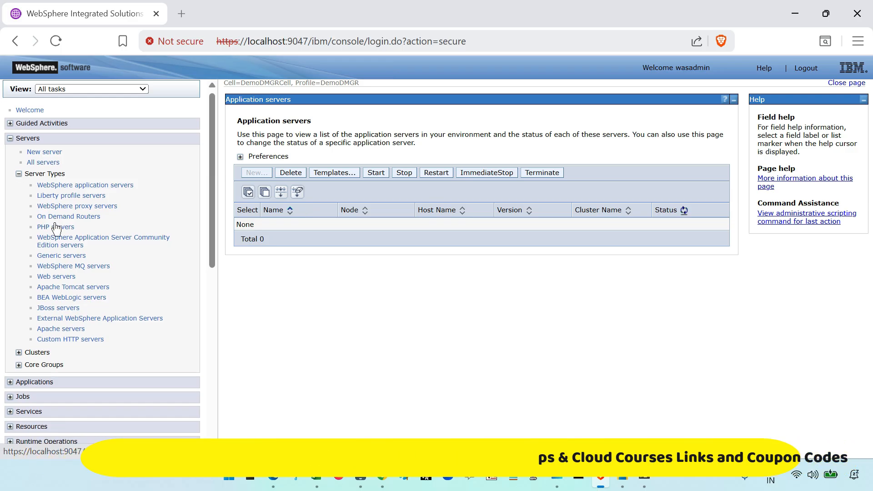
- Check the Nodes and Node agents lists under System administration, ending on the Nodes list
scroll(115, 281, "down", 10)
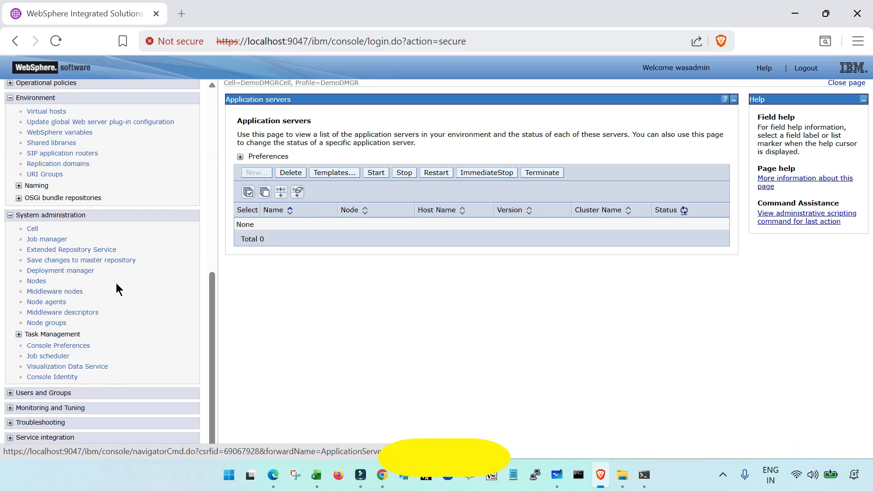
left_click(37, 282)
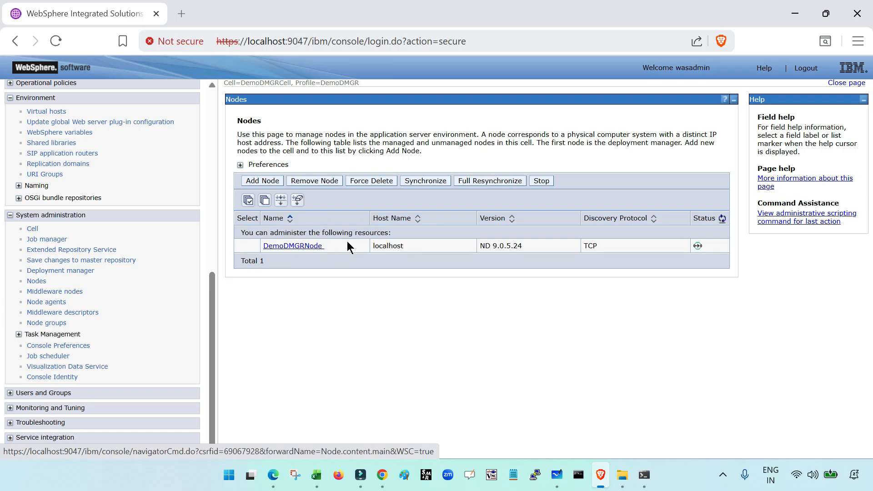
left_click(48, 302)
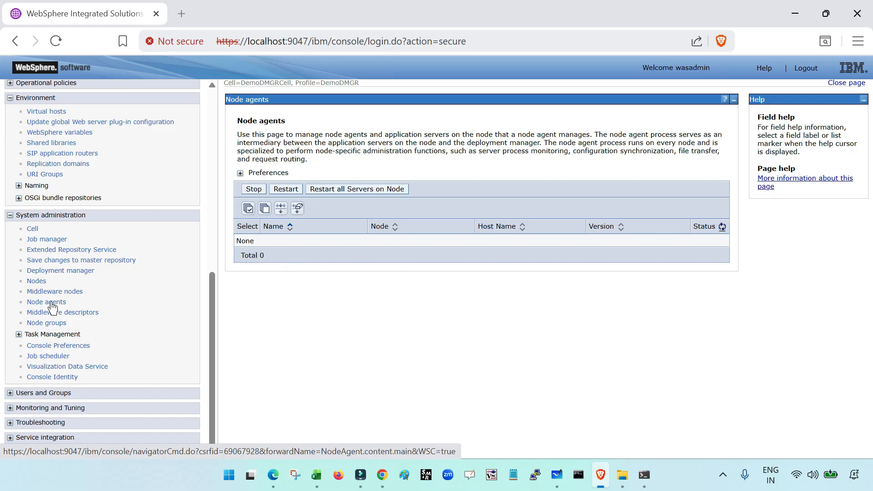
left_click(37, 281)
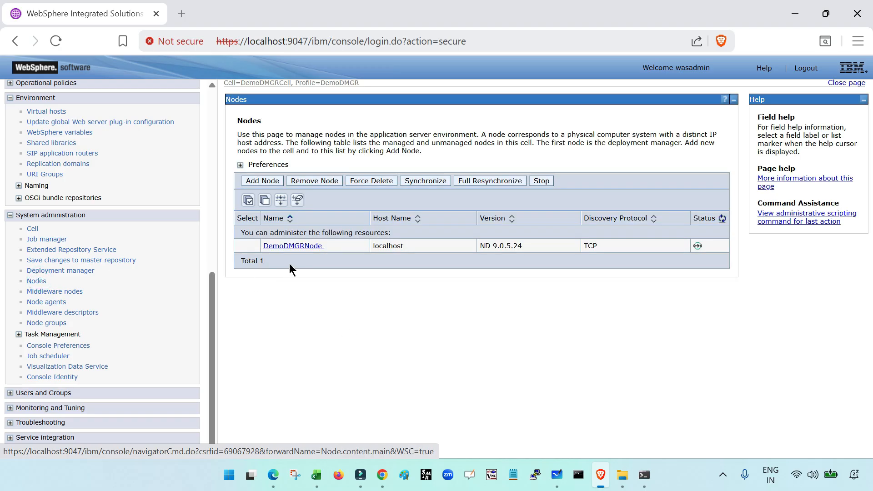
- Review the configuration pages of the deployment manager and the cell, ending with the deployment manager's properties
left_click(76, 272)
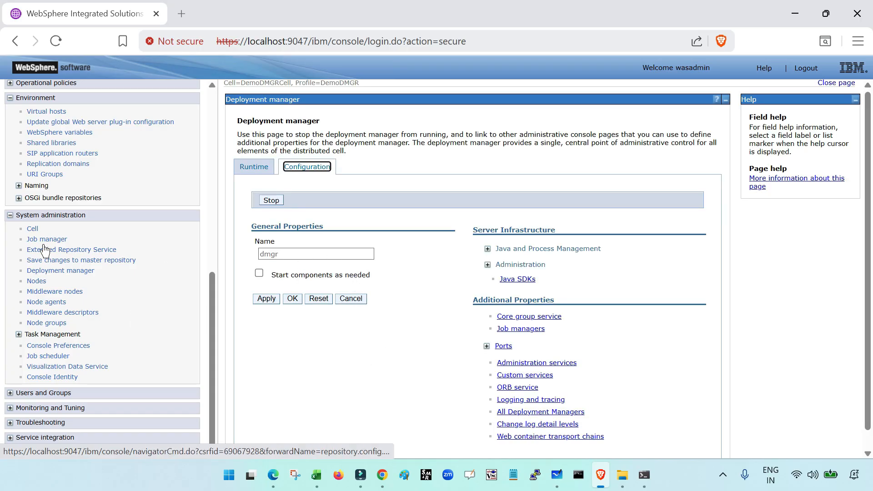
left_click(32, 229)
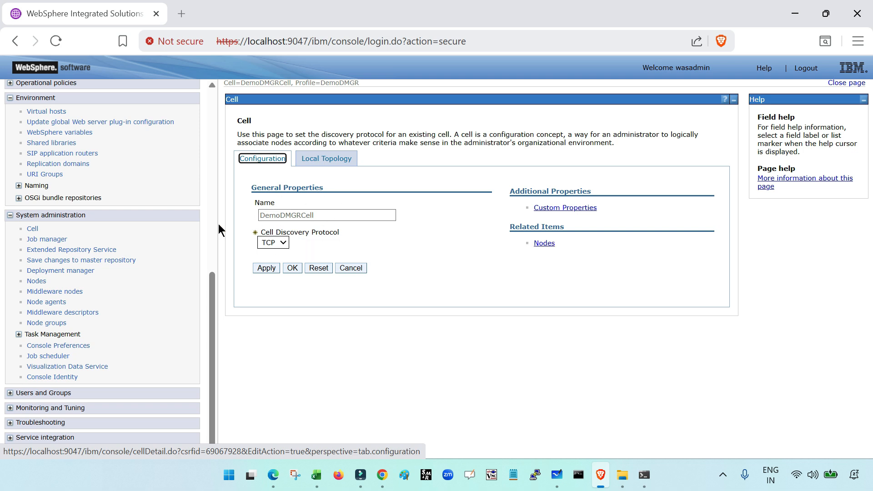
left_click(86, 272)
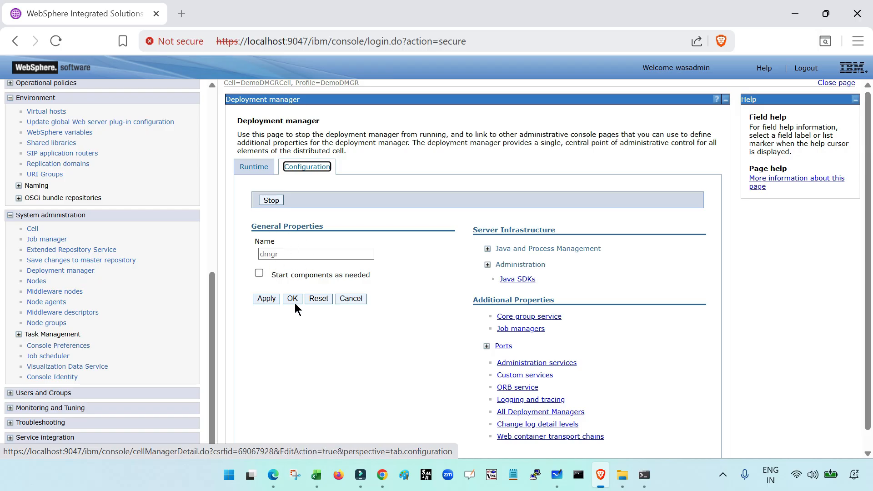
scroll(305, 310, "down", 1)
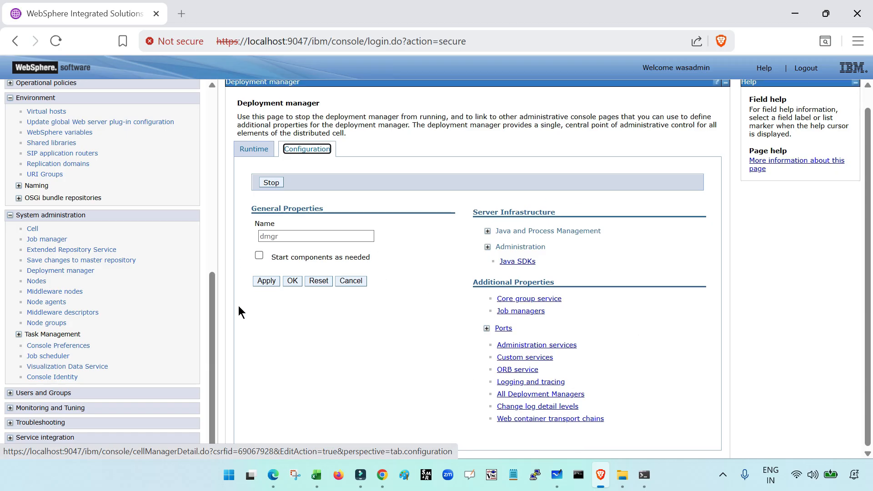
scroll(246, 312, "up", 1)
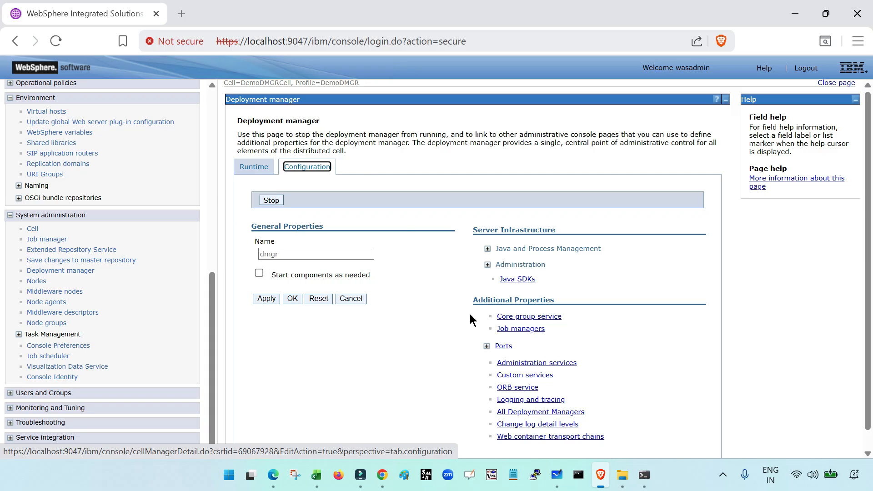
scroll(470, 314, "down", 1)
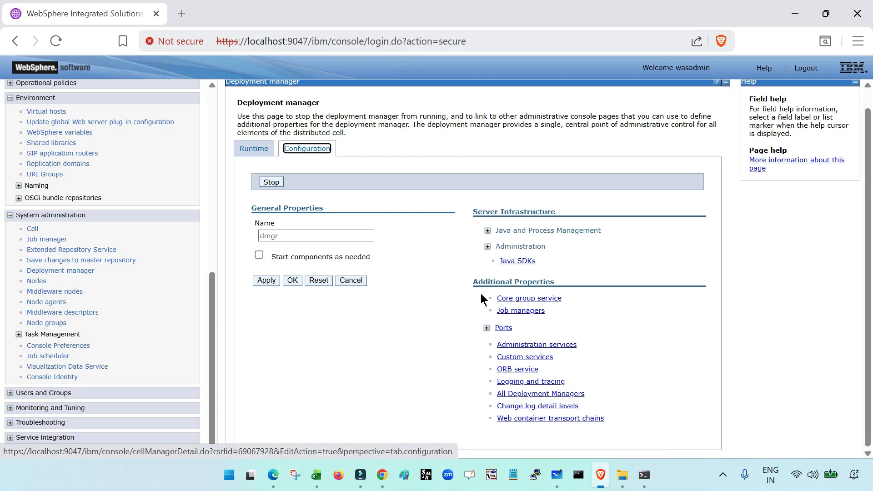
- Check the WebSphere application servers list again, followed by the Node agents list
scroll(118, 275, "up", 10)
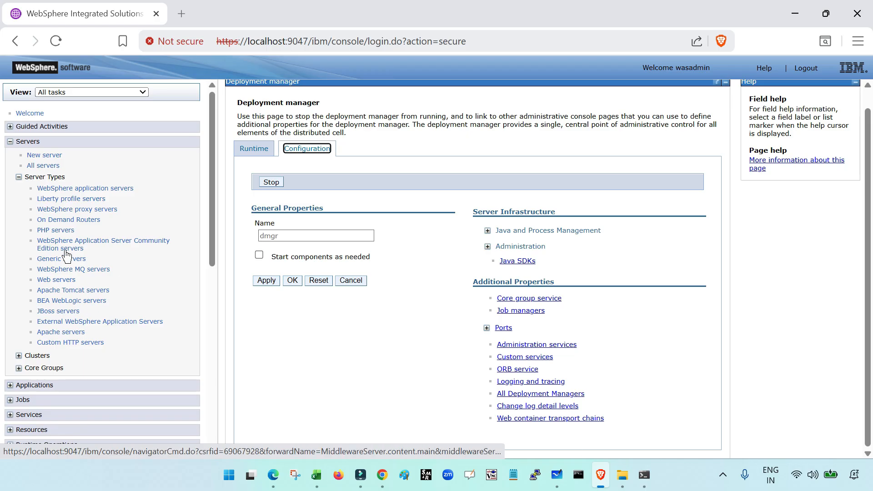
left_click(69, 190)
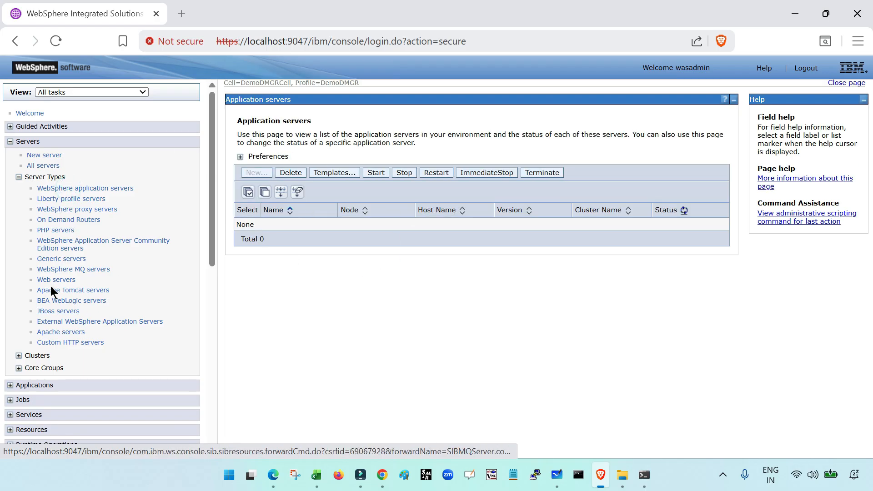
scroll(74, 307, "down", 9)
left_click(45, 304)
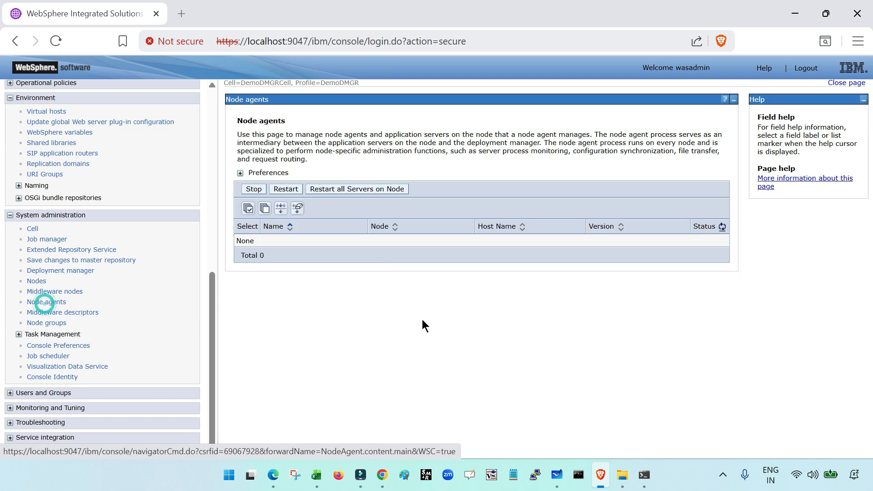
- Review the WebSphere application servers list and the Node agents list again, ending on the Nodes list under System administration
scroll(125, 251, "up", 9)
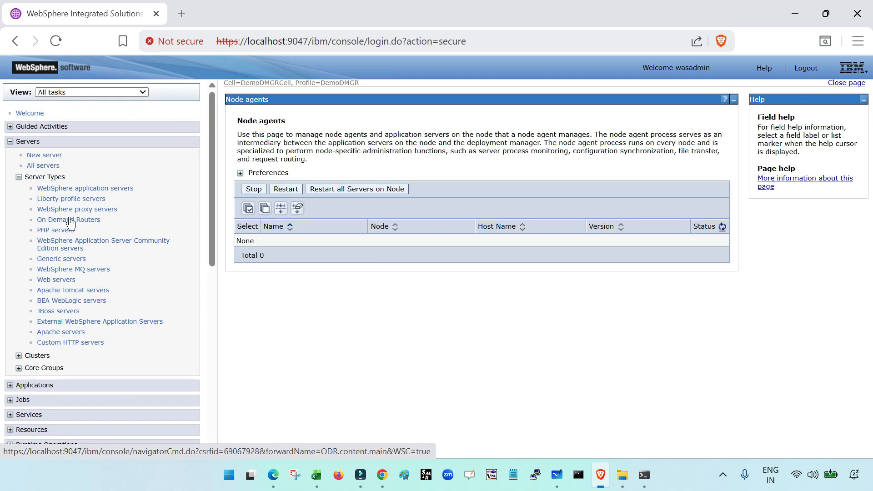
left_click(85, 188)
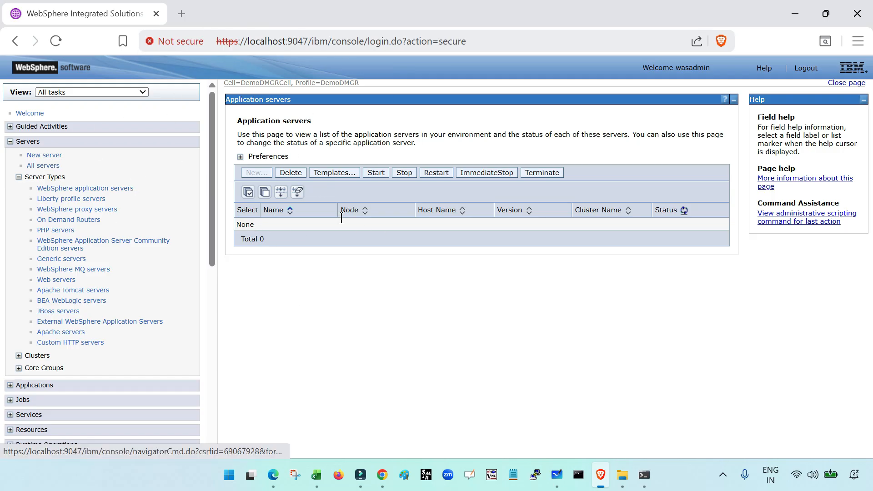
scroll(91, 250, "down", 10)
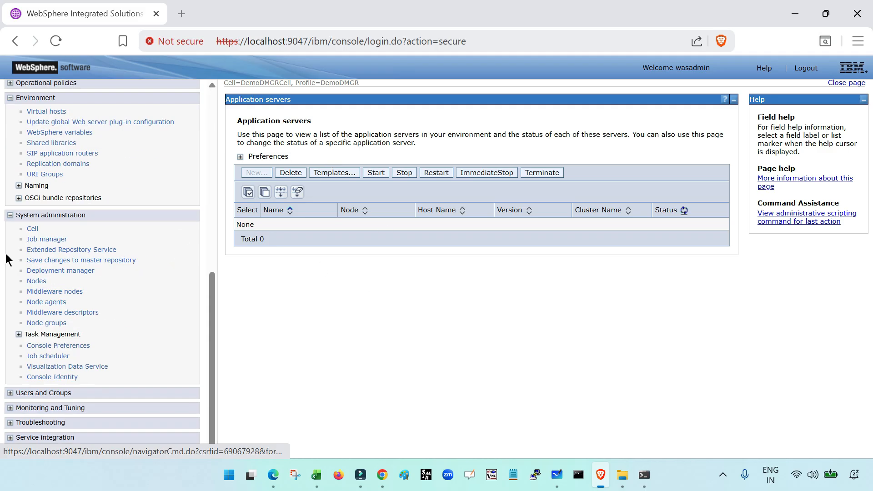
left_click(48, 303)
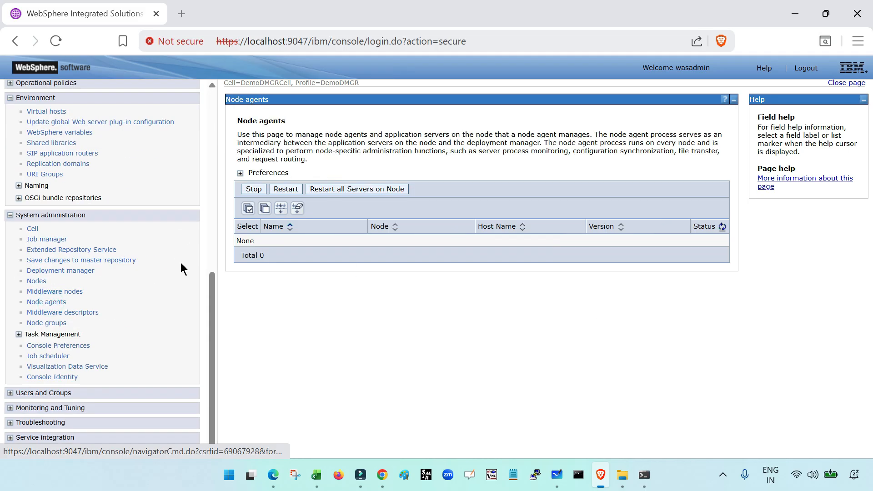
left_click(37, 281)
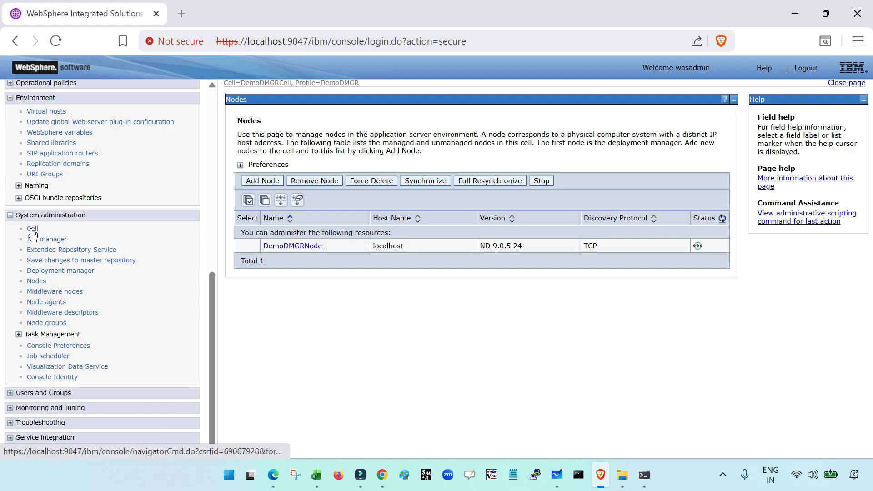
- Return to the list of WebSphere application servers under the server types and examine it
scroll(31, 231, "up", 3)
scroll(51, 299, "up", 5)
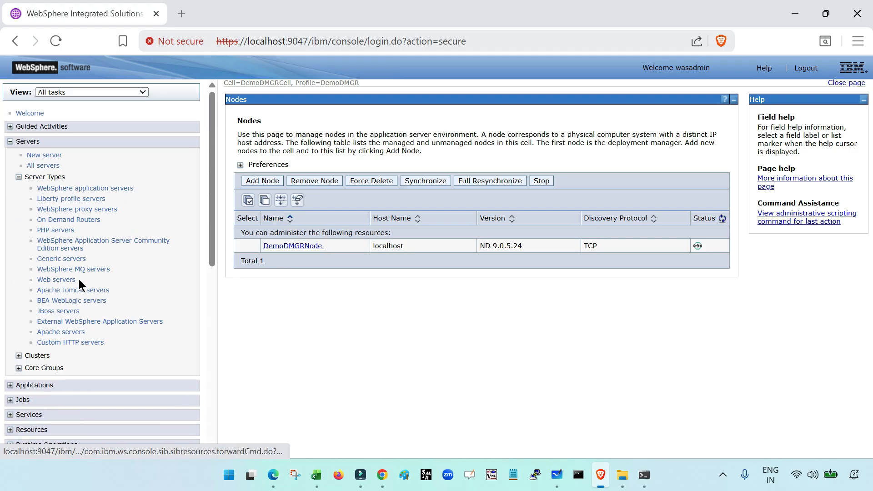
left_click(93, 189)
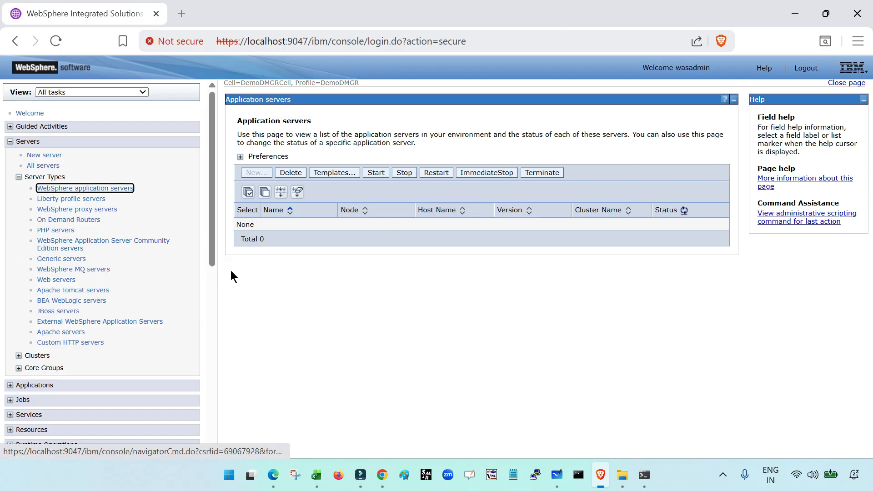
scroll(174, 304, "down", 10)
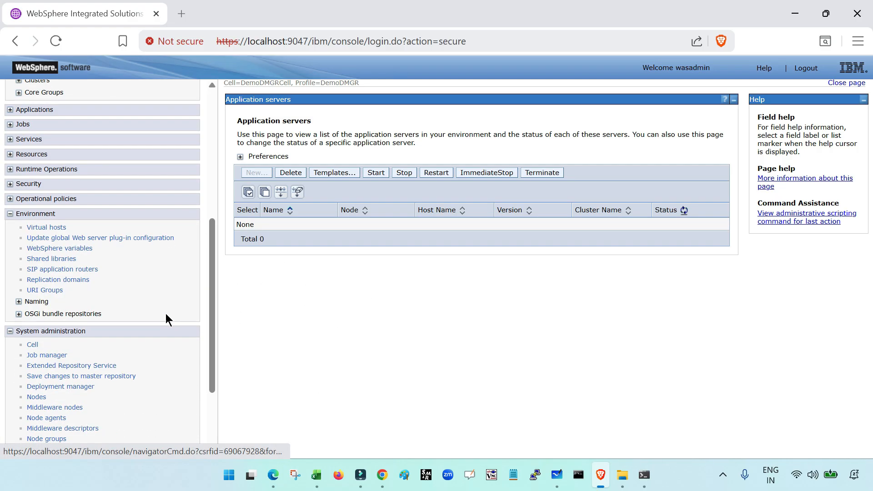
scroll(129, 289, "up", 10)
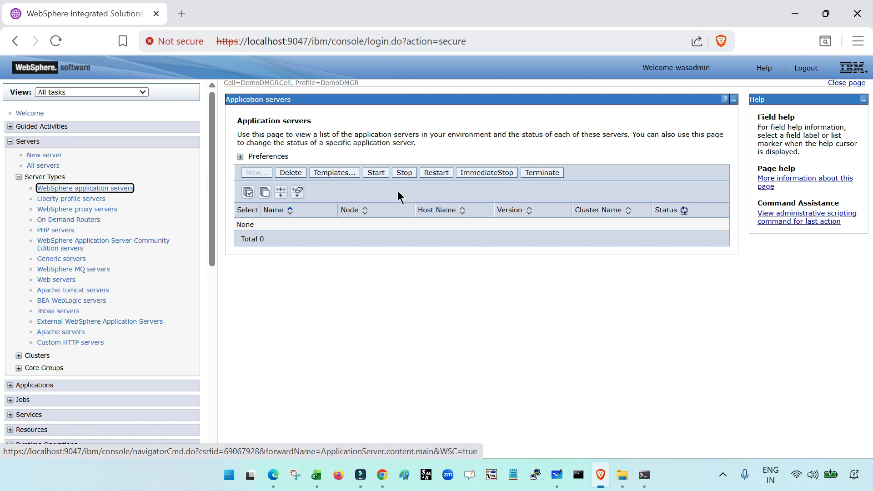
- Check the Nodes list and the Node agents list under System administration, ending on the Node agents list
scroll(82, 305, "down", 10)
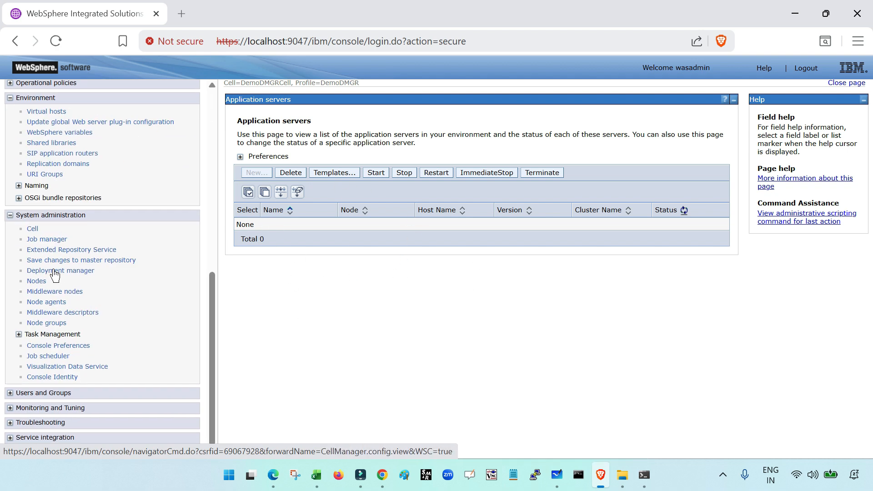
left_click(37, 282)
left_click(54, 303)
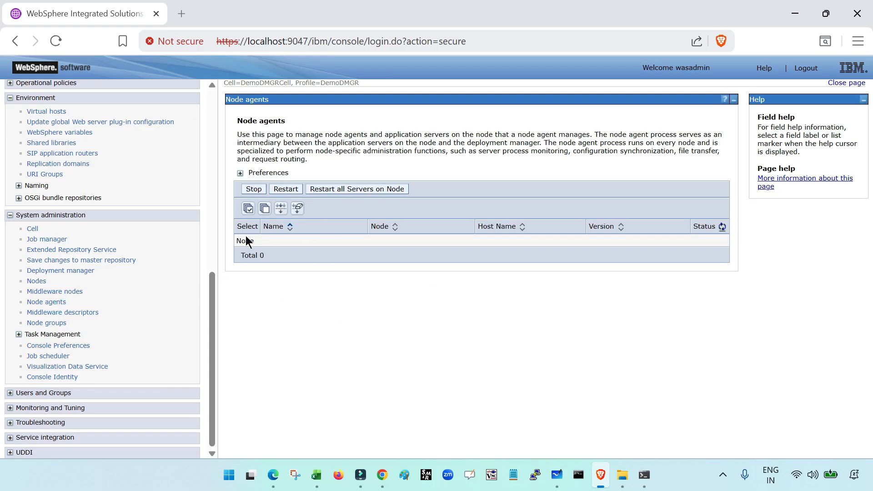
left_click(45, 302)
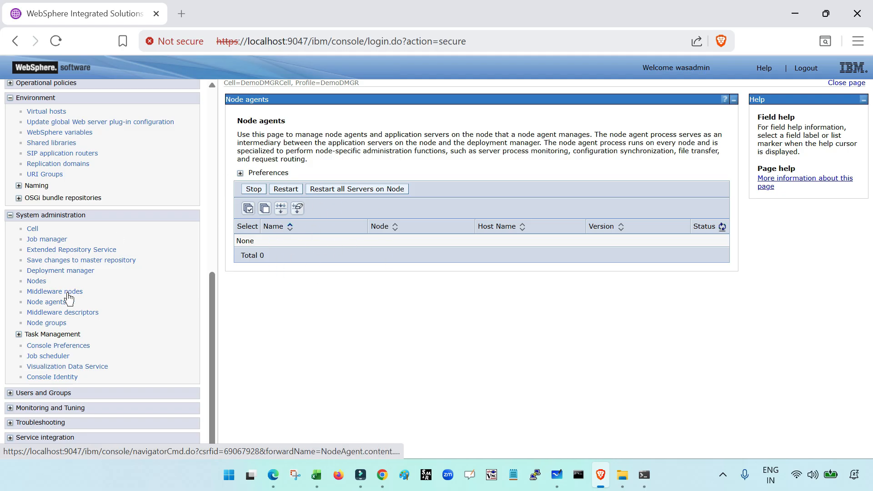
scroll(143, 317, "up", 1)
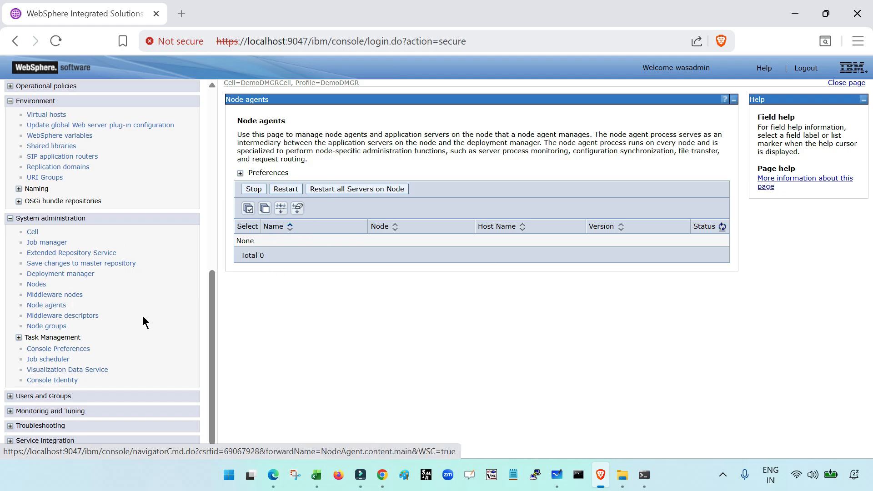
scroll(143, 317, "up", 5)
scroll(46, 277, "up", 2)
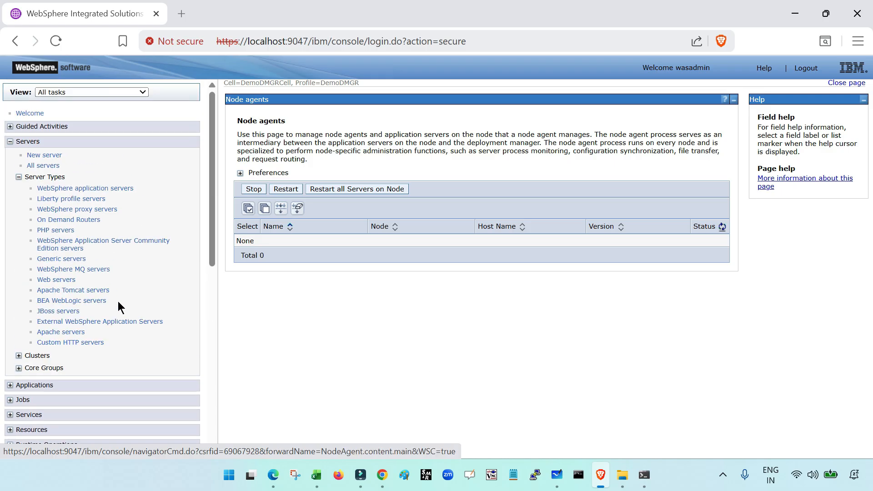